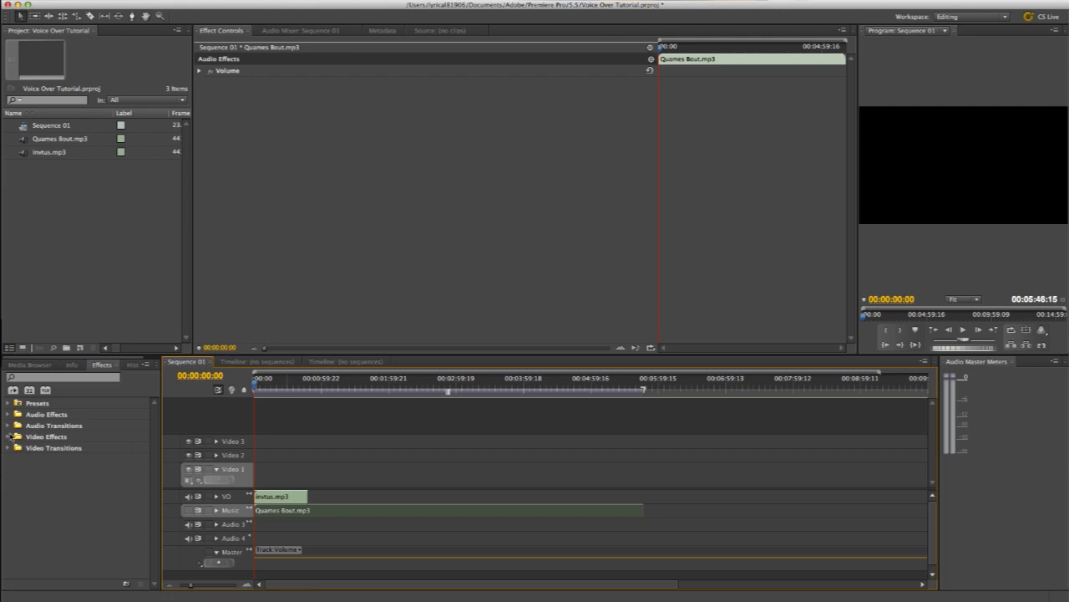
Apply the Dynamics audio effect to the invtus.mp3 clip on the VO track and preview it.
{"action": "left_click", "coordinate": [9, 415]}
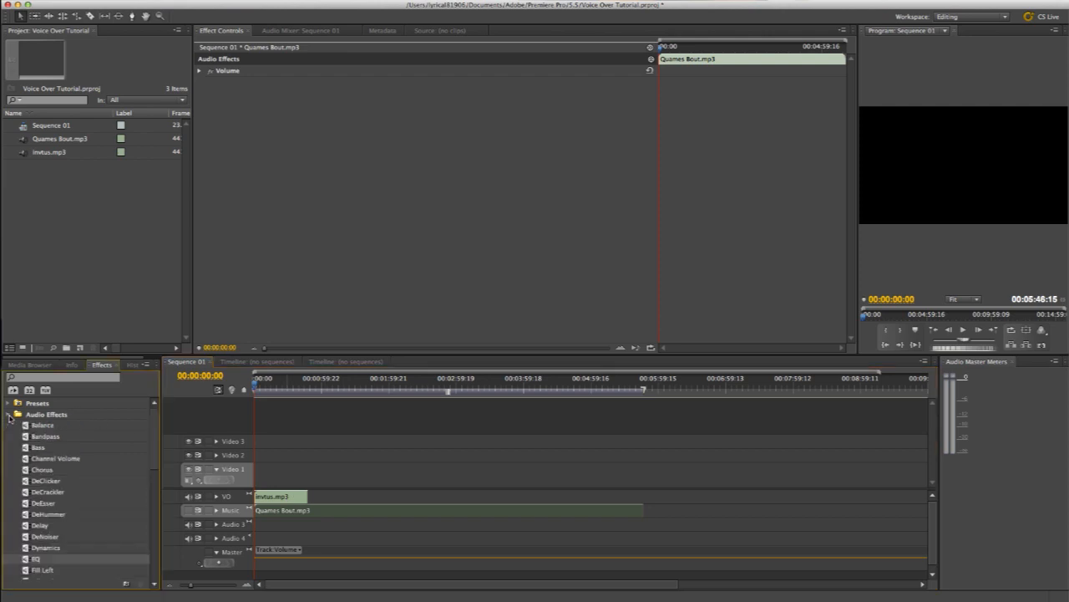
{"action": "left_click", "coordinate": [42, 548]}
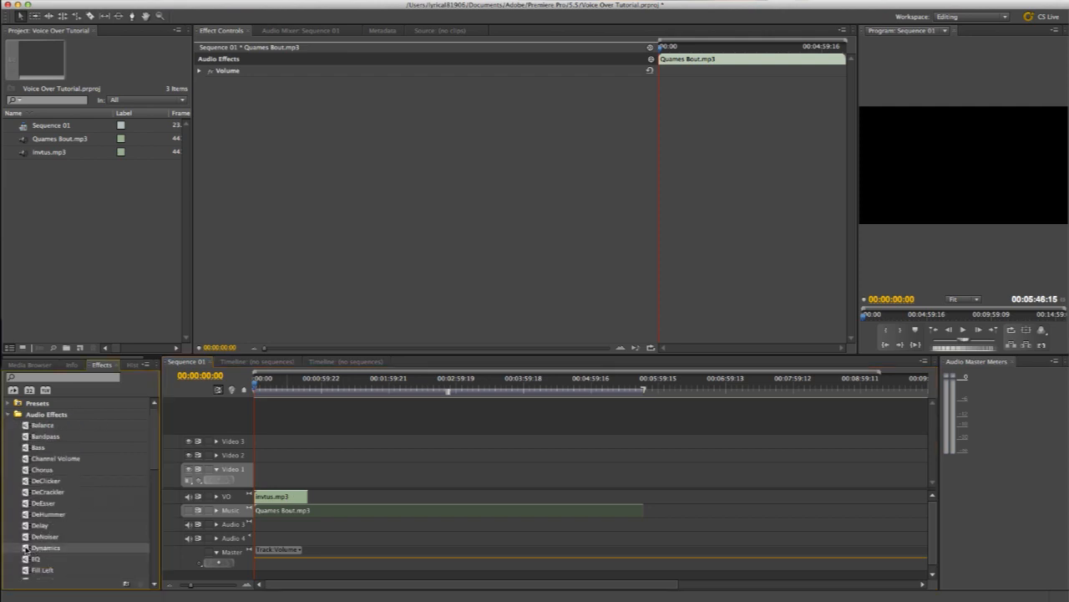
{"action": "left_click_drag", "start_coordinate": [35, 543], "coordinate": [280, 497]}
{"action": "key", "text": "space"}
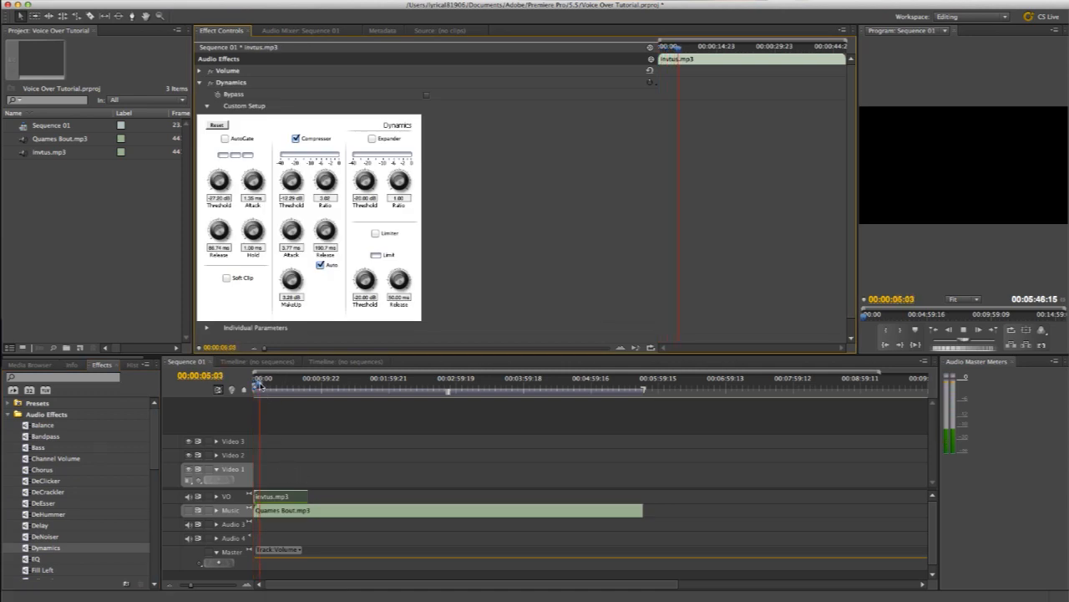
{"action": "key", "text": "space"}
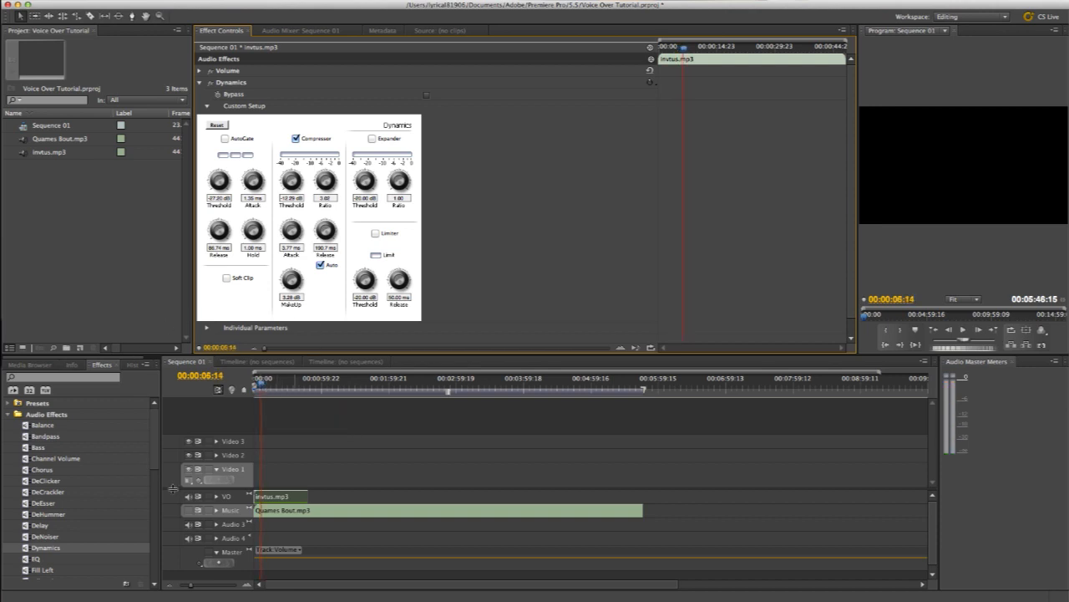
Apply the EQ audio effect to the invtus.mp3 voice-over clip and open its custom setup.
{"action": "left_click", "coordinate": [52, 560]}
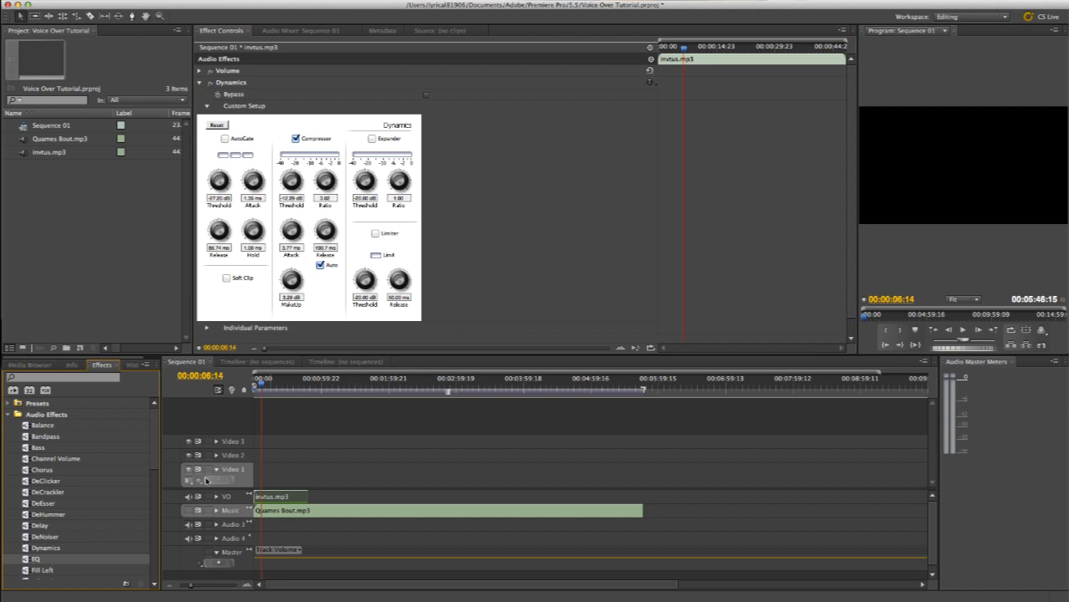
{"action": "left_click", "coordinate": [200, 84]}
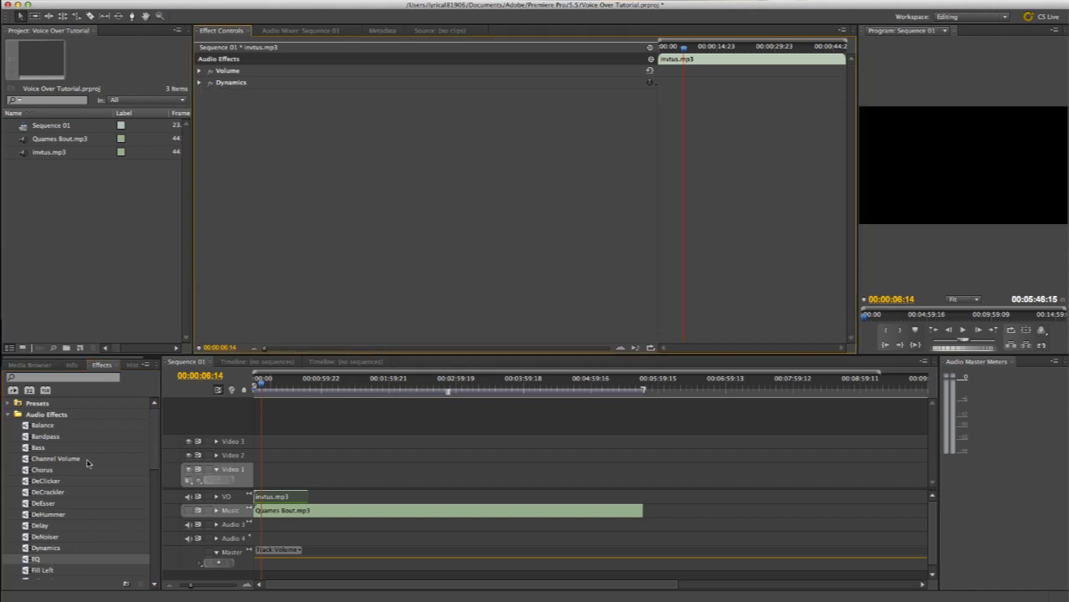
{"action": "left_click_drag", "start_coordinate": [25, 558], "coordinate": [274, 498]}
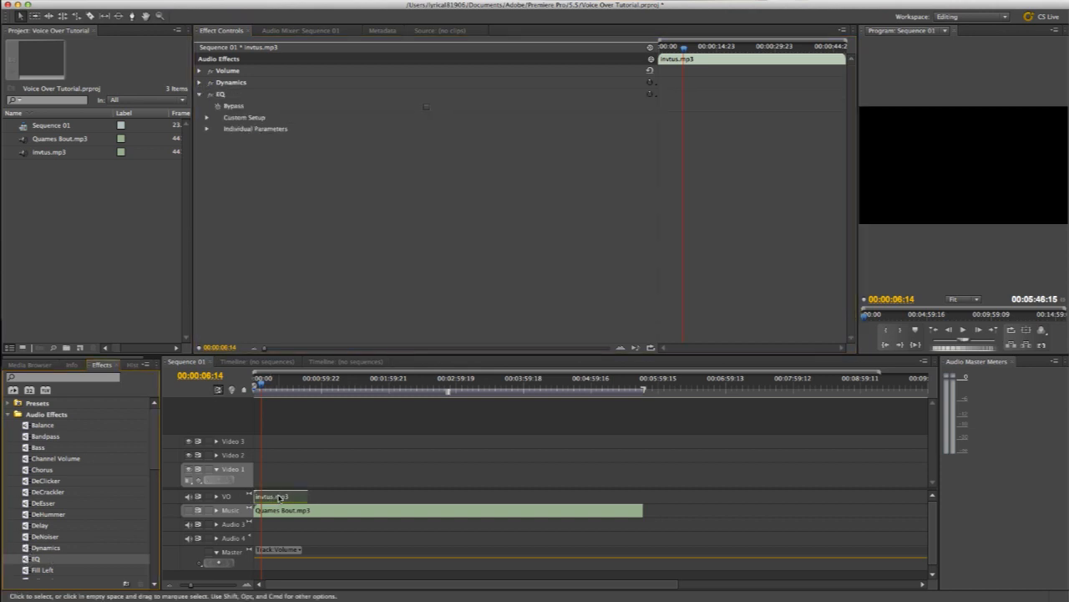
{"action": "left_click", "coordinate": [206, 118]}
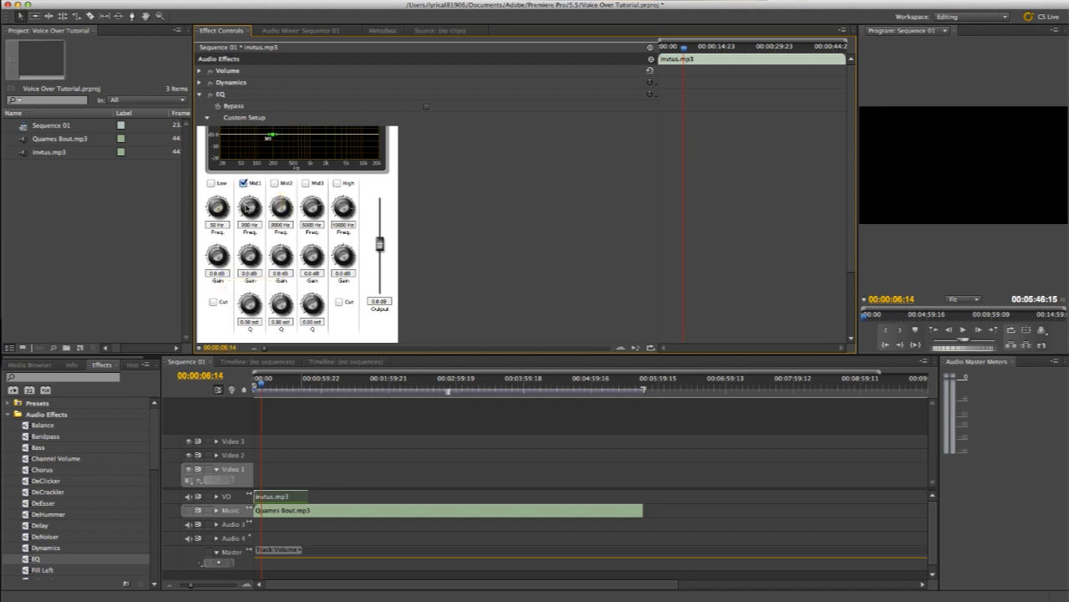
Boost the voice-over EQ's Mid1 band to 20 dB, narrow its Q to about 0.05 oct and tune its frequency to 442 Hz.
{"action": "mouse_move", "coordinate": [249, 210]}
{"action": "left_mouse_down"}
{"action": "mouse_move", "coordinate": [249, 197]}
{"action": "mouse_move", "coordinate": [251, 213]}
{"action": "left_mouse_up"}
{"action": "left_click_drag", "start_coordinate": [253, 265], "coordinate": [250, 197]}
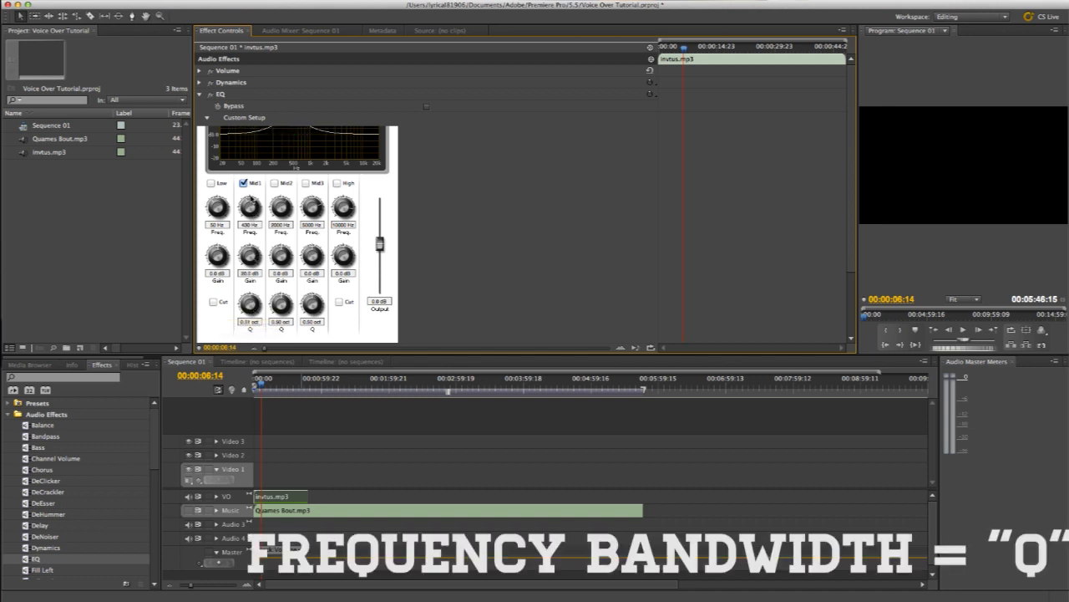
{"action": "scroll", "coordinate": [386, 256], "scroll_direction": "down", "scroll_amount": 3}
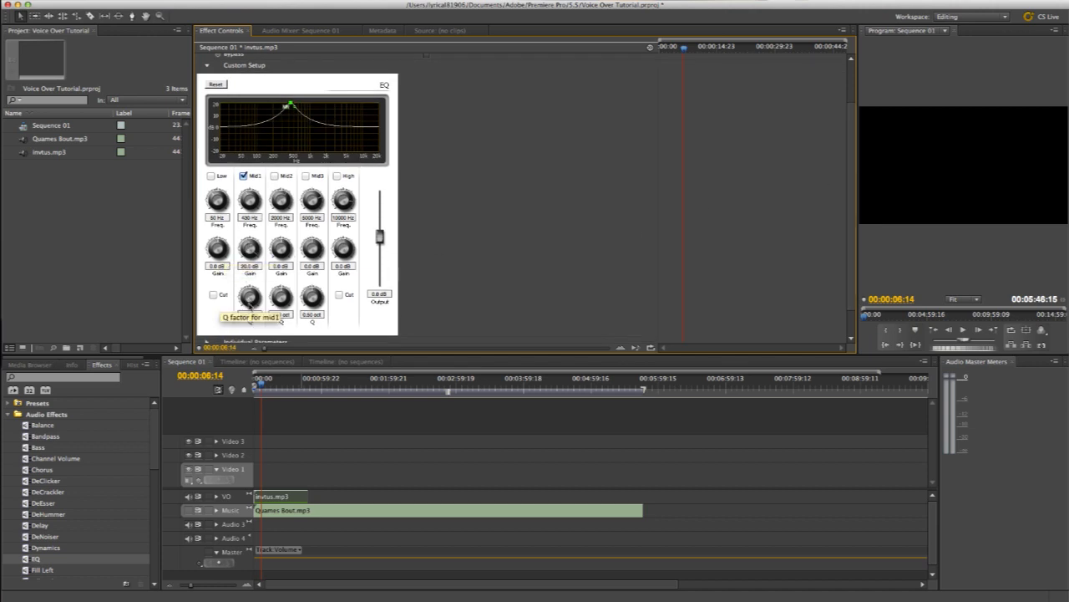
{"action": "left_click_drag", "start_coordinate": [249, 315], "coordinate": [282, 359]}
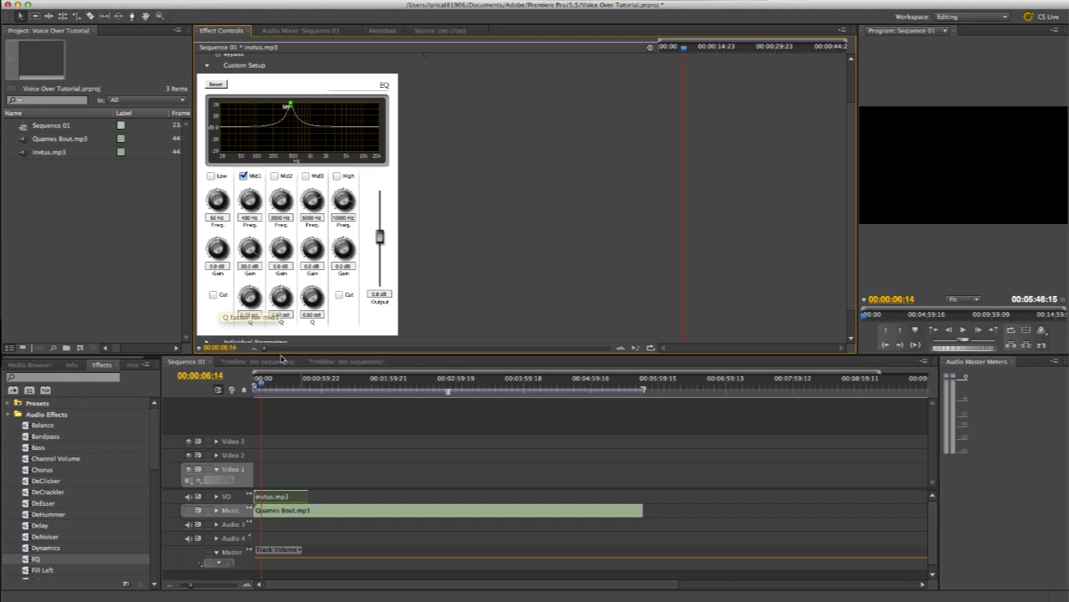
{"action": "left_click_drag", "start_coordinate": [288, 398], "coordinate": [293, 422]}
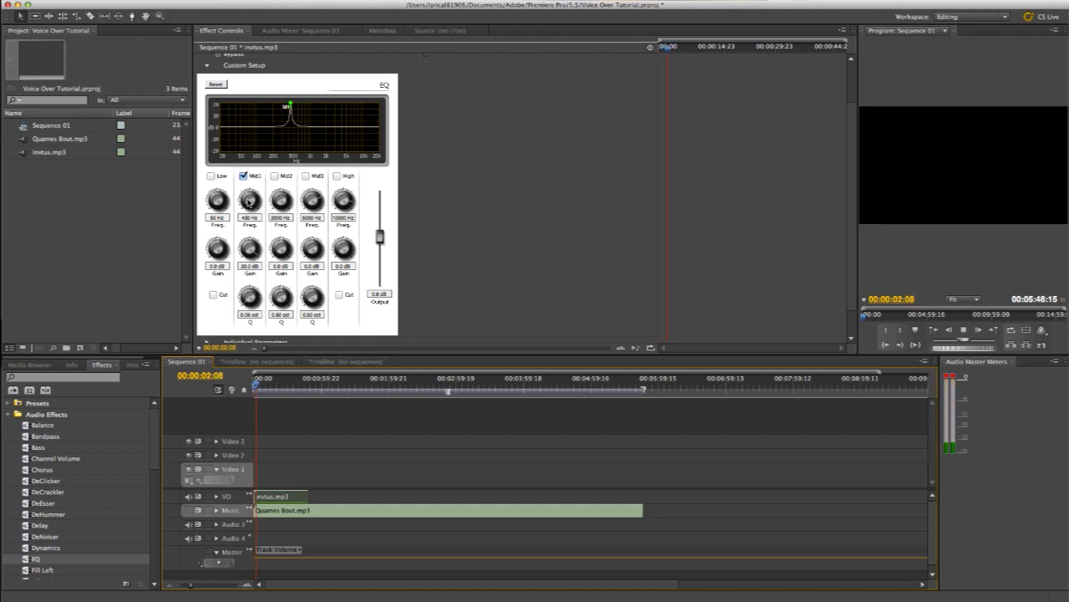
{"action": "left_click_drag", "start_coordinate": [249, 203], "coordinate": [252, 202]}
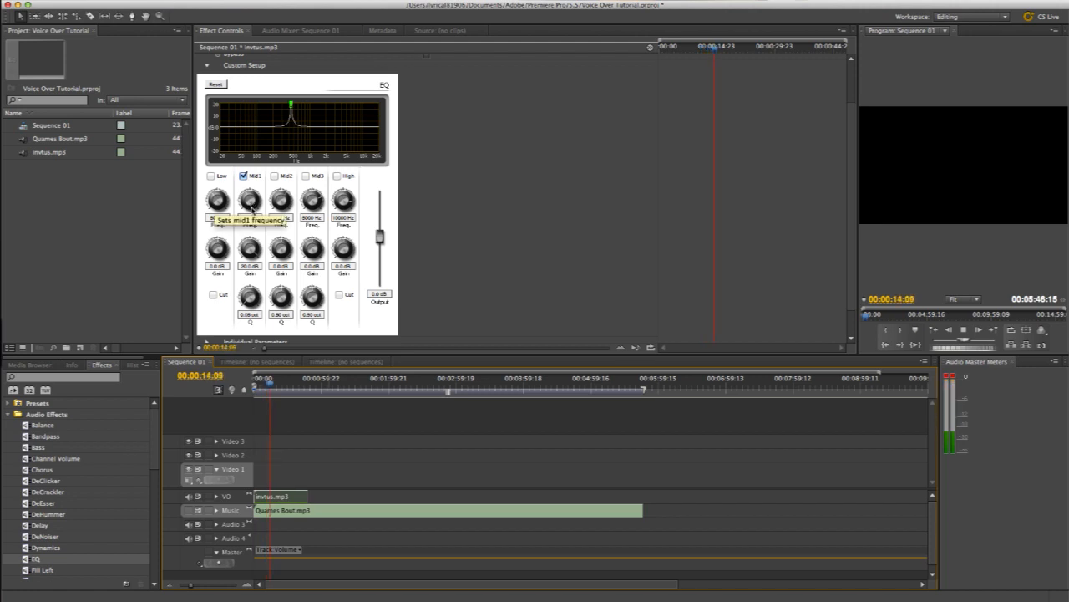
Switch the voice-over EQ from Mid1 to Mid3, with 20 dB gain, a narrow Q of about 0.05 oct and a frequency of 3774 Hz.
{"action": "left_click", "coordinate": [243, 176]}
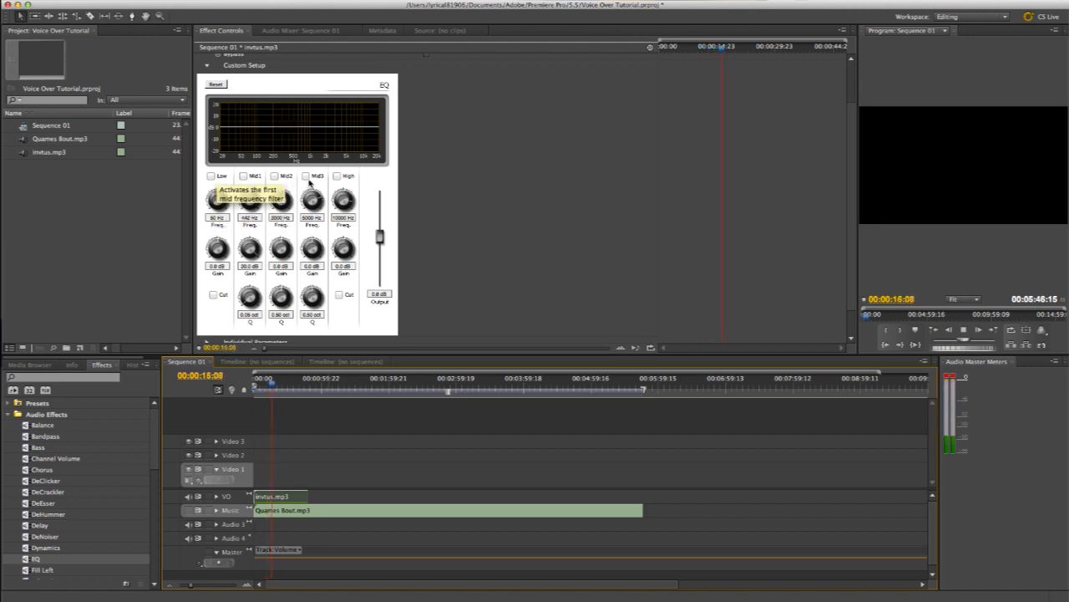
{"action": "left_click", "coordinate": [306, 177]}
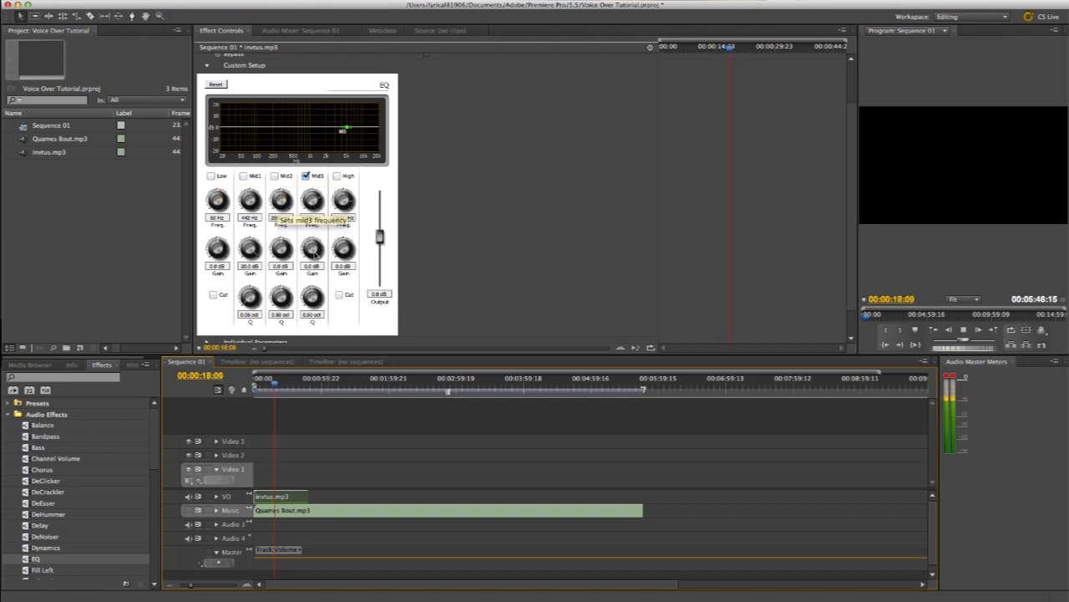
{"action": "left_click_drag", "start_coordinate": [313, 252], "coordinate": [314, 265]}
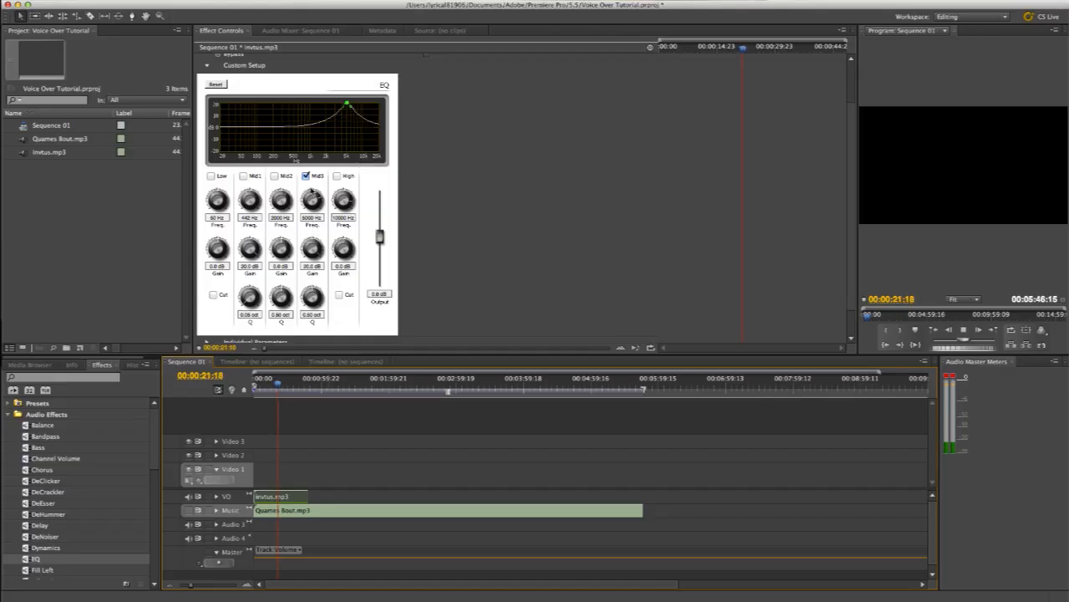
{"action": "left_click_drag", "start_coordinate": [312, 192], "coordinate": [313, 218]}
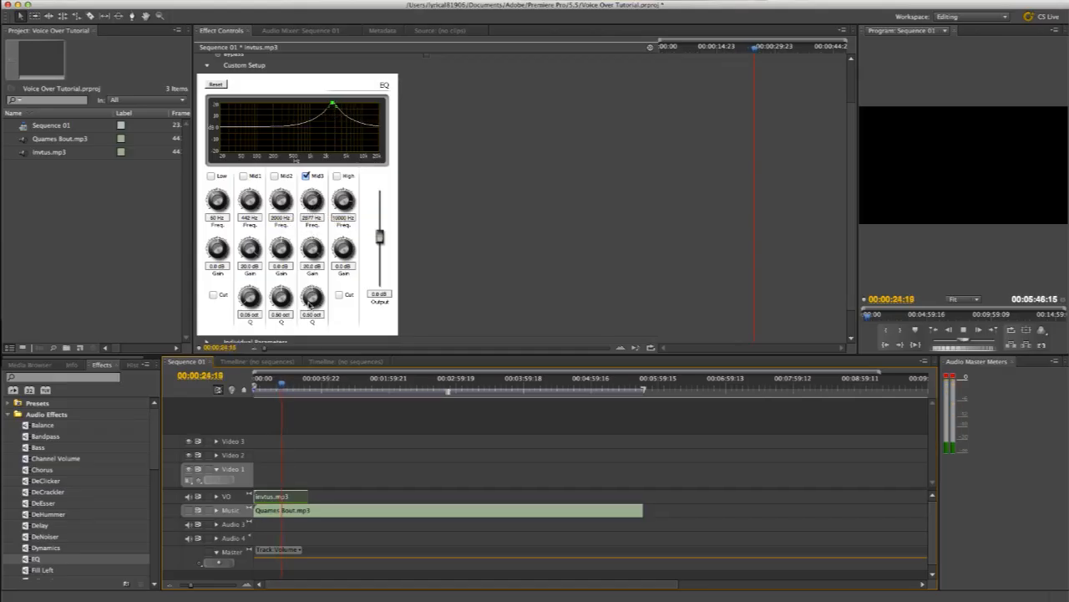
{"action": "left_click_drag", "start_coordinate": [312, 299], "coordinate": [326, 377]}
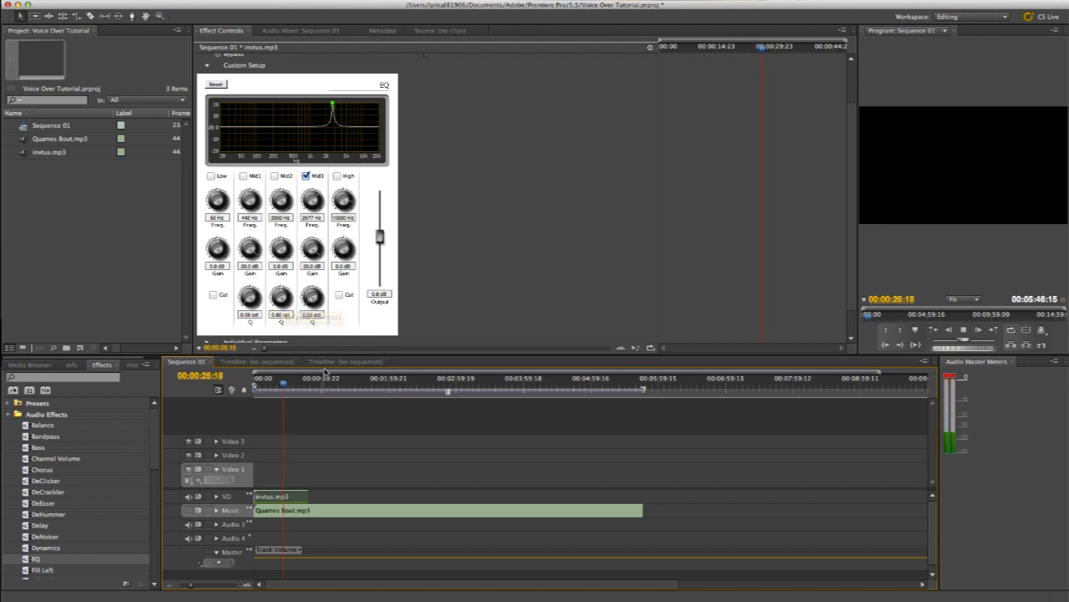
{"action": "left_click_drag", "start_coordinate": [312, 202], "coordinate": [310, 195]}
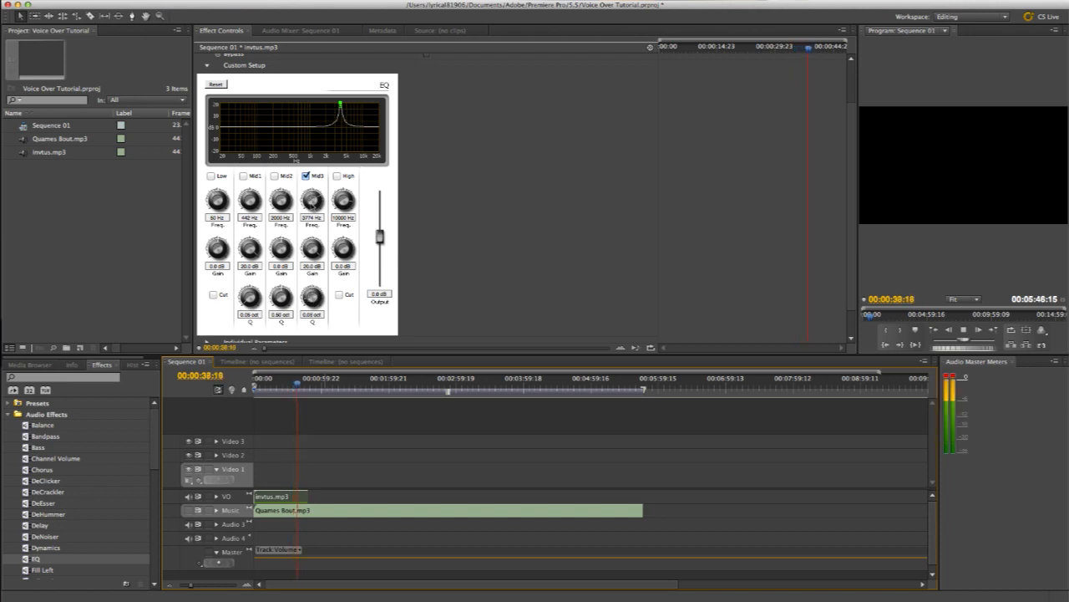
Turn Mid3 off briefly to compare the sound, then enable both the Mid1 and Mid3 bands of the voice-over EQ.
{"action": "left_click", "coordinate": [306, 176]}
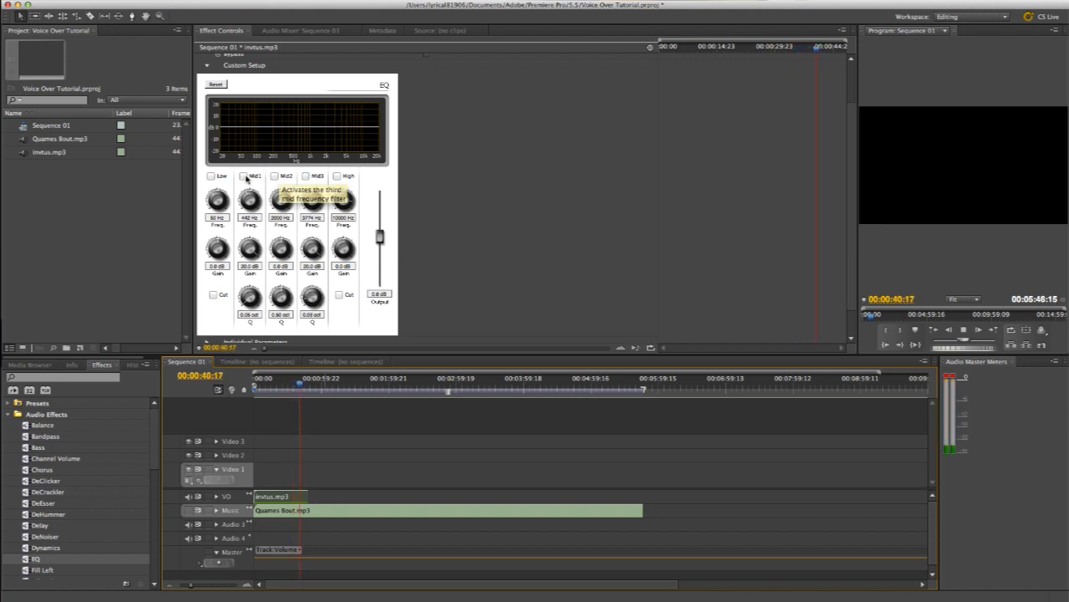
{"action": "left_click", "coordinate": [244, 175]}
{"action": "left_click", "coordinate": [306, 176]}
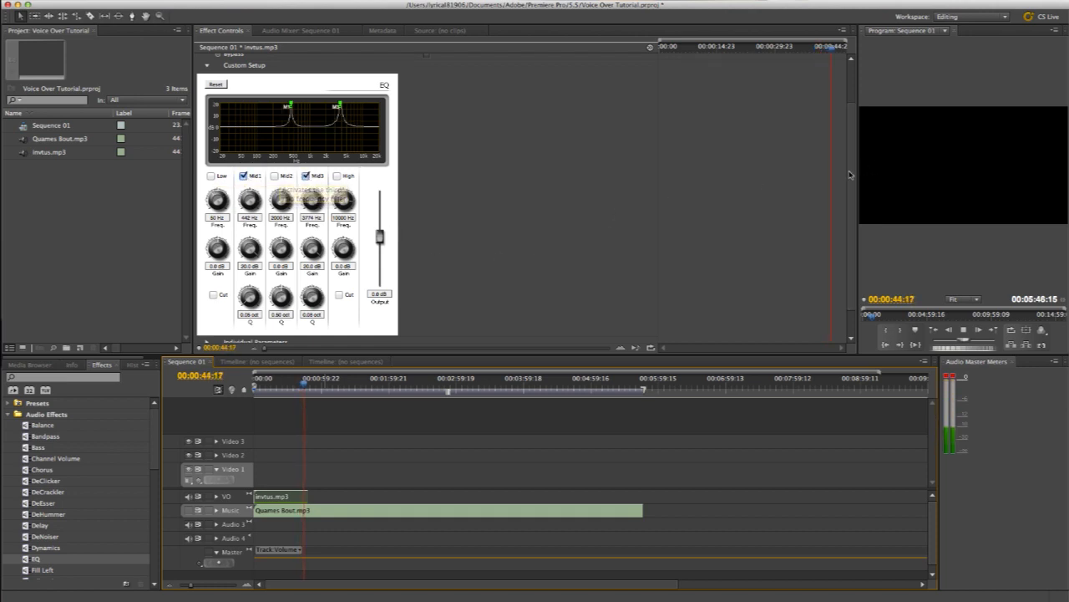
Copy the configured EQ effect from the invtus.mp3 clip and collapse its settings.
{"action": "scroll", "coordinate": [245, 119], "scroll_direction": "up", "scroll_amount": 2}
{"action": "left_click", "coordinate": [246, 99]}
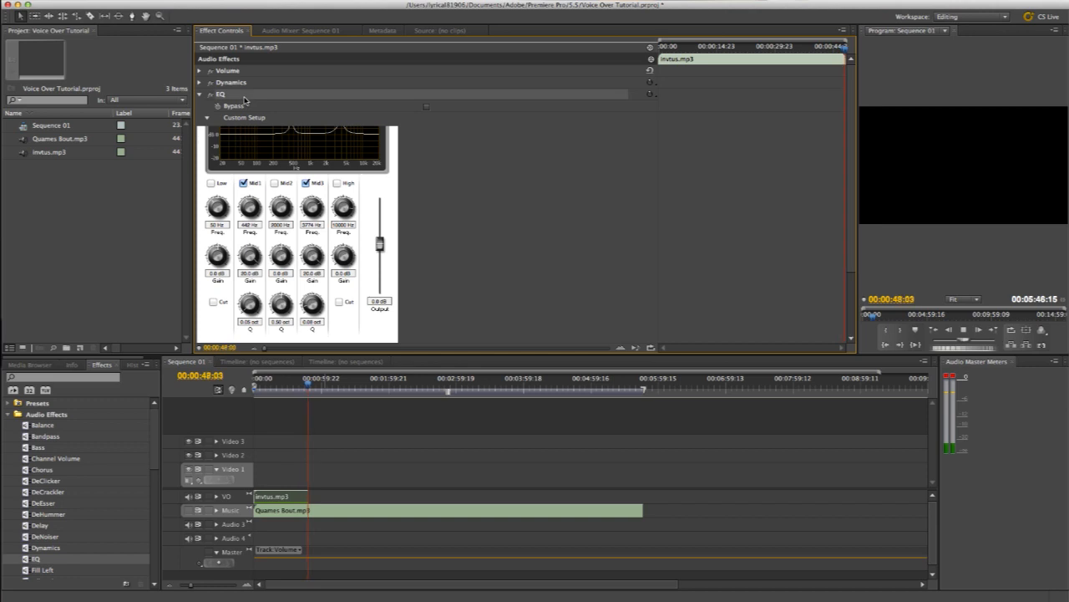
{"action": "right_click", "coordinate": [248, 101]}
{"action": "left_click", "coordinate": [266, 153]}
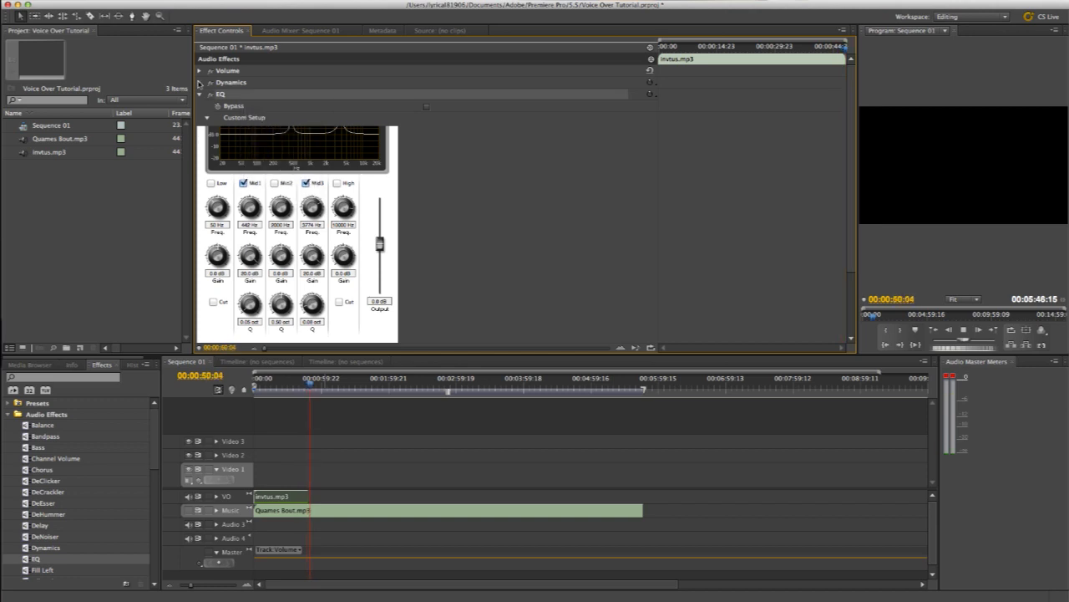
{"action": "left_click", "coordinate": [198, 94]}
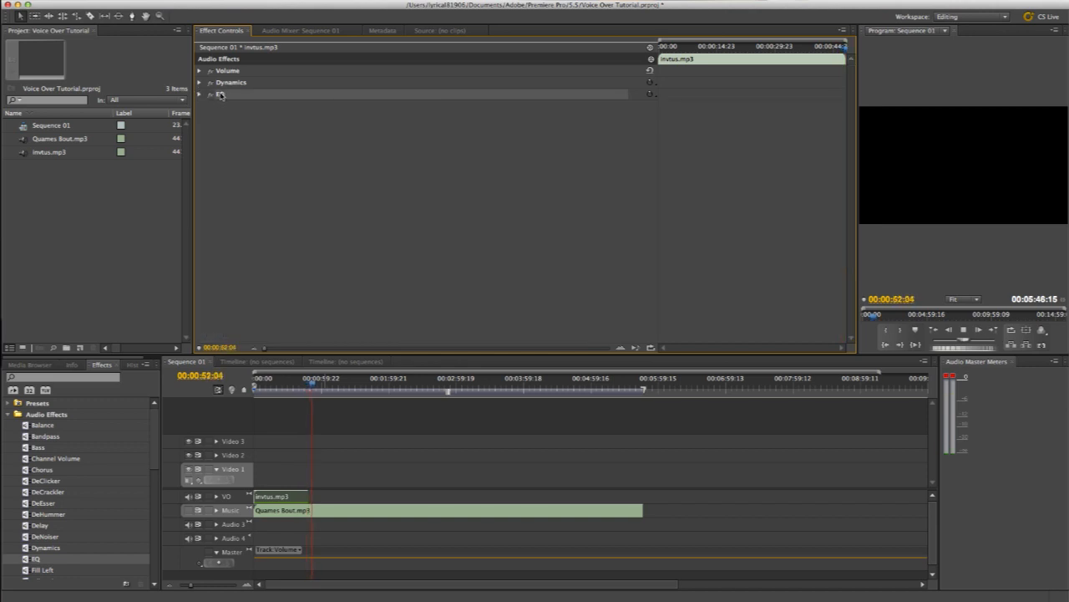
Add an EQ effect to the Quames Bout.mp3 music clip and paste the copied voice-over EQ onto it.
{"action": "left_click", "coordinate": [286, 514]}
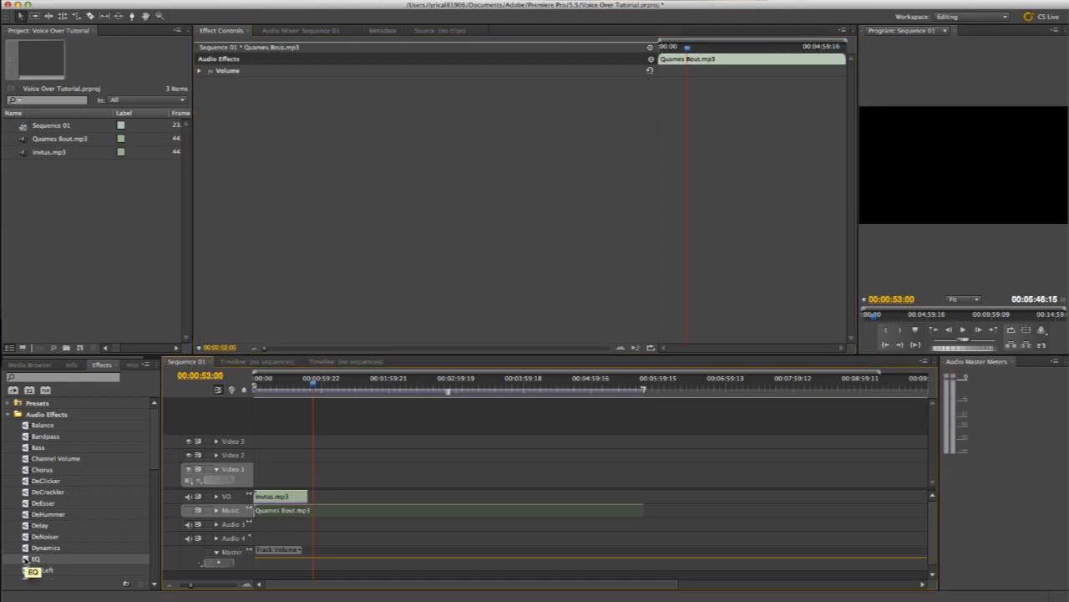
{"action": "left_click_drag", "start_coordinate": [26, 559], "coordinate": [289, 513]}
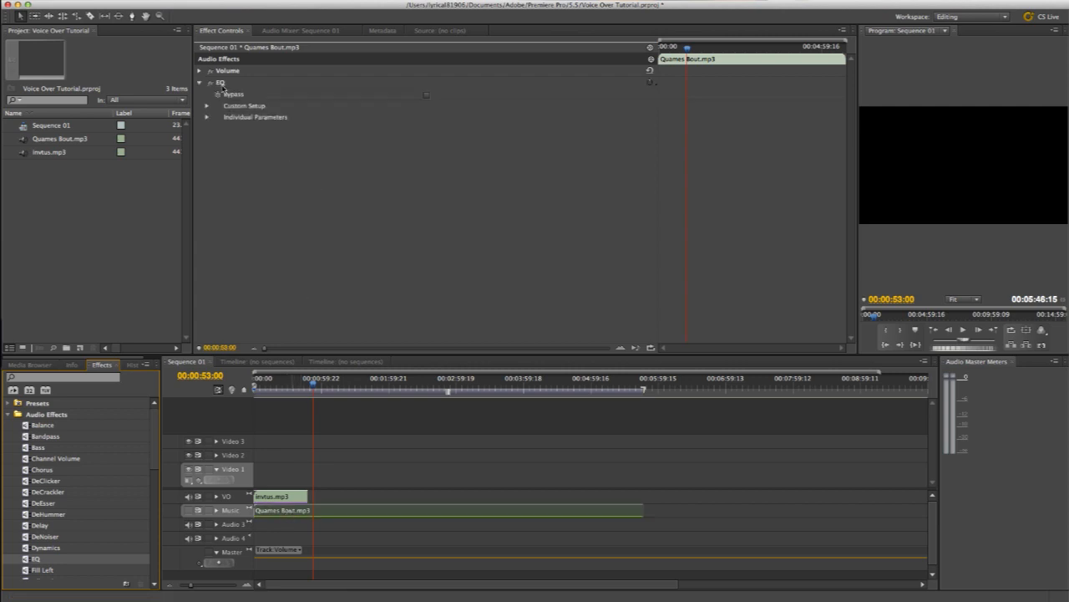
{"action": "left_click", "coordinate": [234, 83]}
{"action": "right_click", "coordinate": [234, 84]}
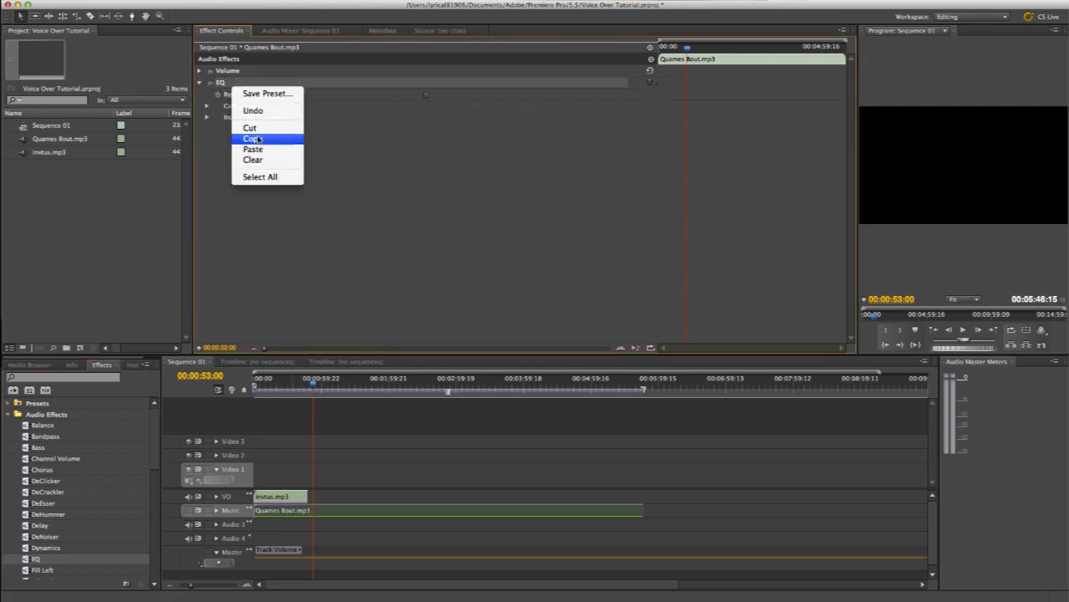
{"action": "left_click", "coordinate": [253, 148]}
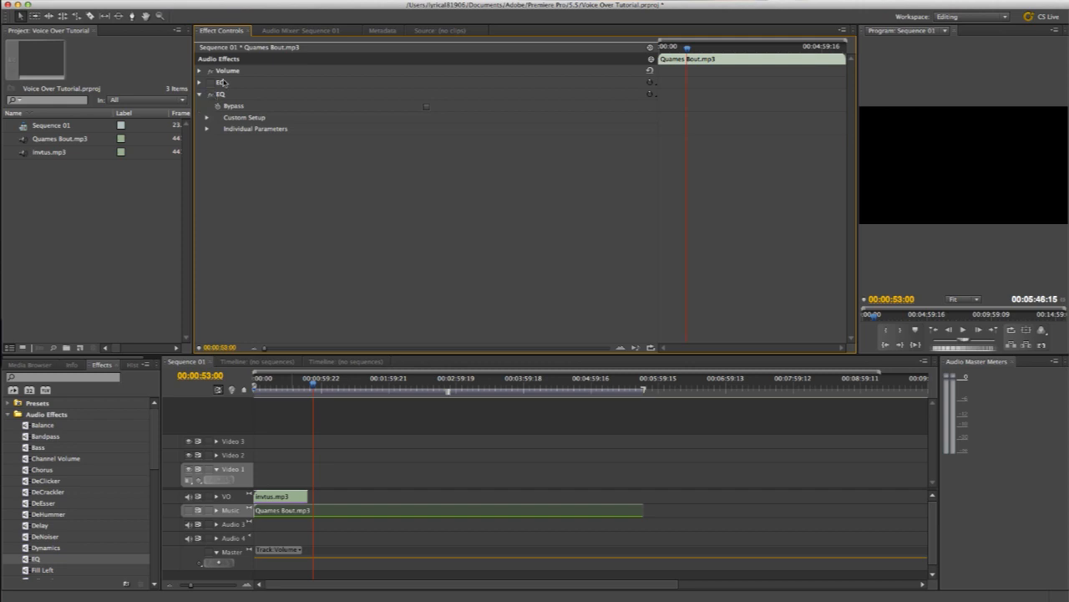
Delete the unconfigured EQ from the music clip, enable the pasted EQ and show its settings.
{"action": "left_click", "coordinate": [237, 95]}
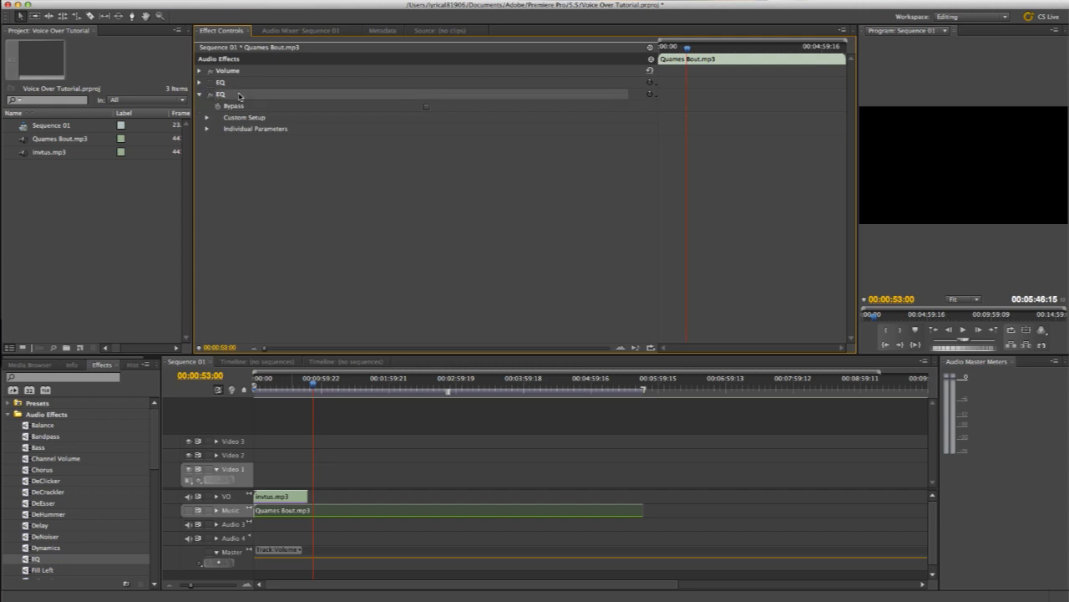
{"action": "key", "text": "Delete"}
{"action": "left_click", "coordinate": [210, 85]}
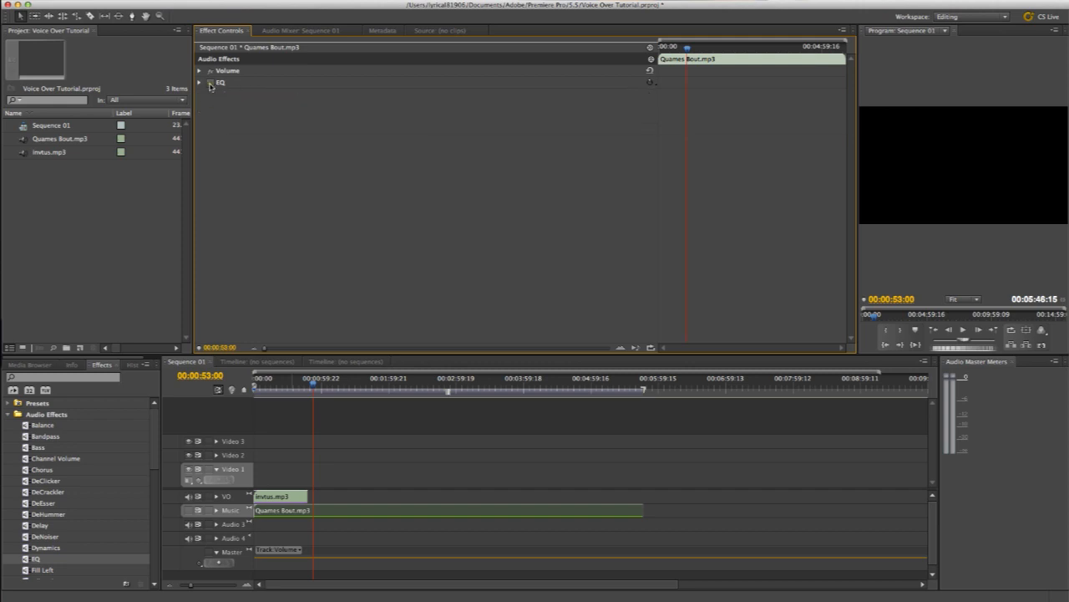
{"action": "left_click", "coordinate": [199, 82]}
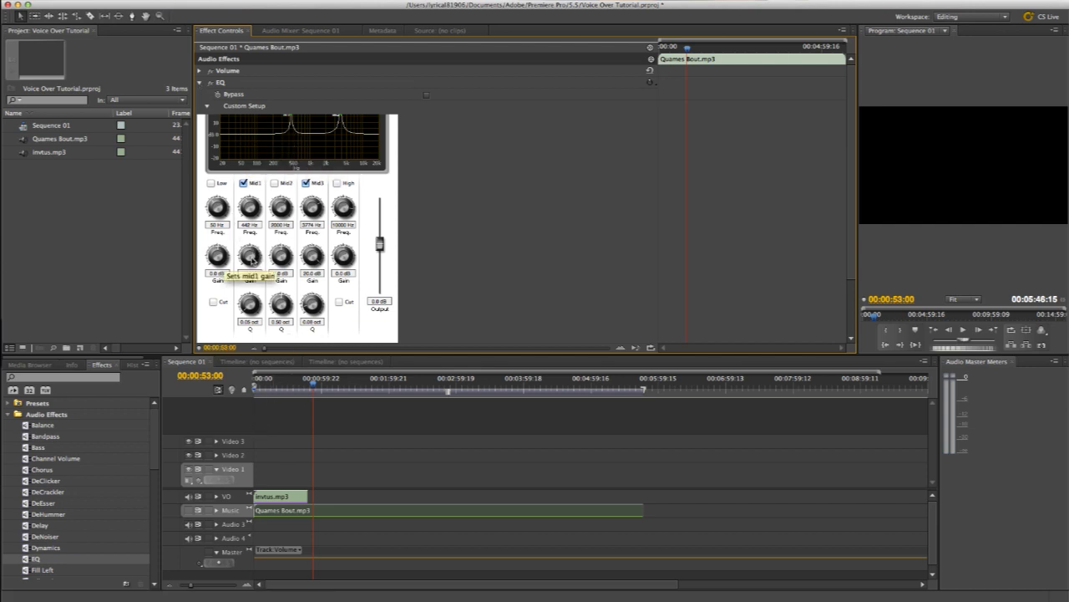
Mute the VO track and, while playing from the start, lower the Mid1 gain of the music clip's EQ to -13 dB.
{"action": "left_click", "coordinate": [188, 498]}
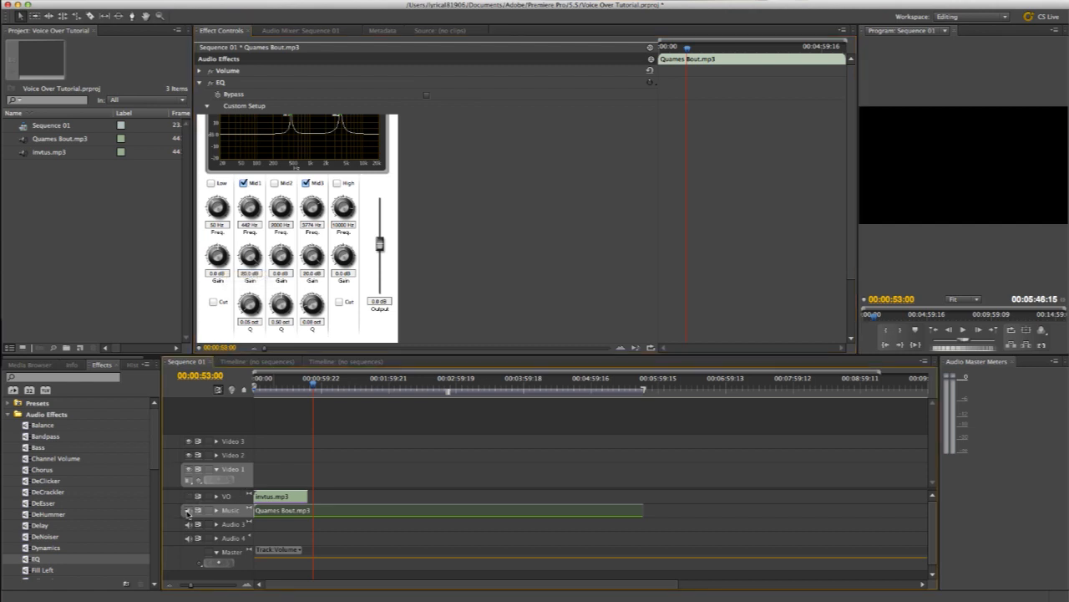
{"action": "left_click_drag", "start_coordinate": [313, 385], "coordinate": [232, 396]}
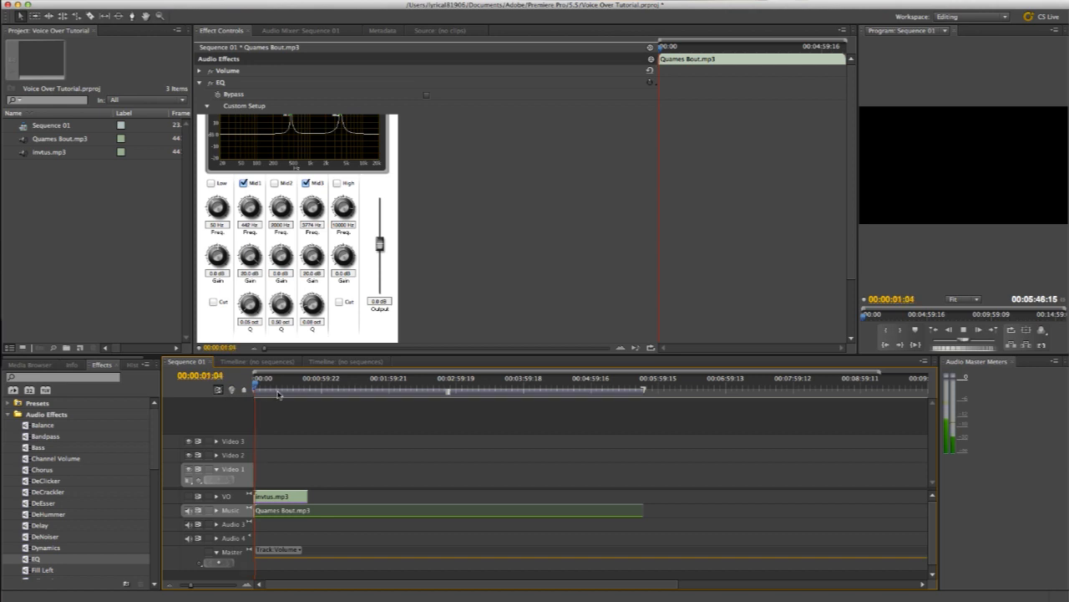
{"action": "left_click_drag", "start_coordinate": [249, 260], "coordinate": [287, 382]}
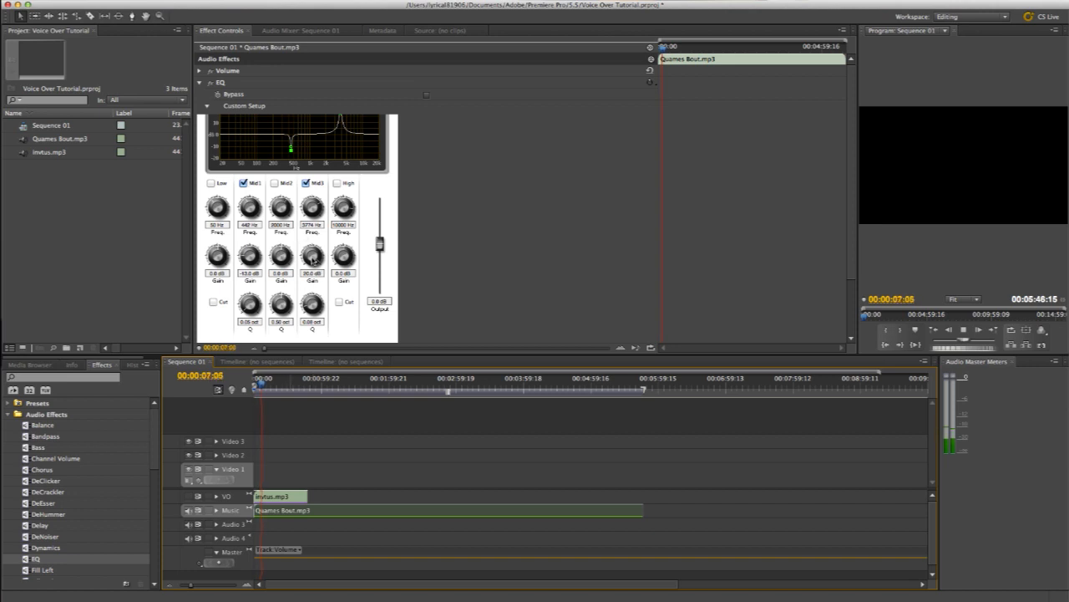
{"action": "scroll", "coordinate": [851, 238], "scroll_direction": "down", "scroll_amount": 1}
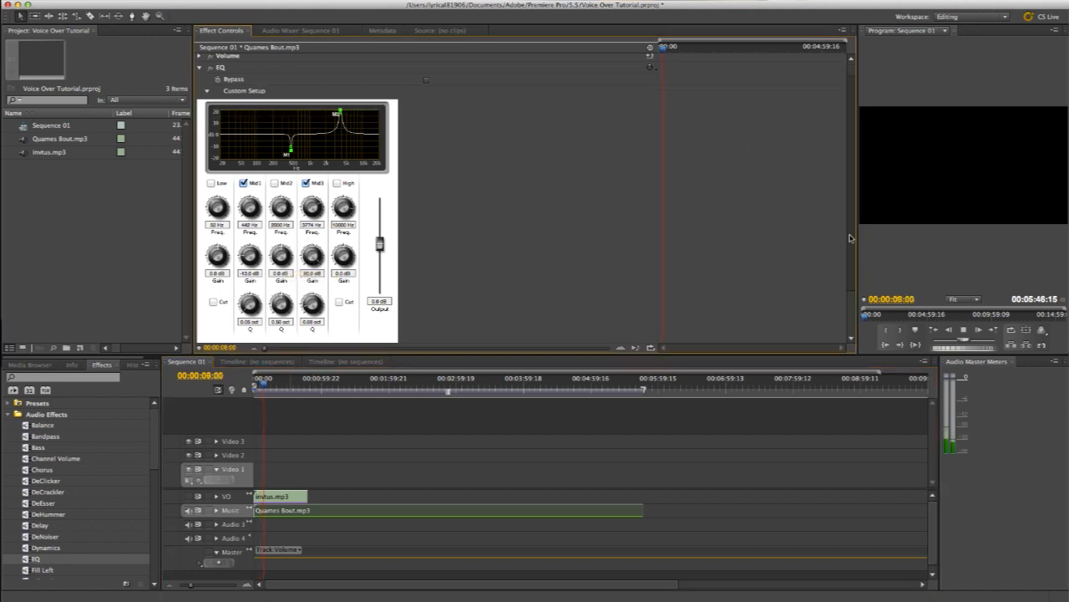
Set the music EQ's Mid1 and Mid3 gains to about -8 dB and its output to about 8 dB, then stop playback.
{"action": "scroll", "coordinate": [850, 238], "scroll_direction": "down", "scroll_amount": 1}
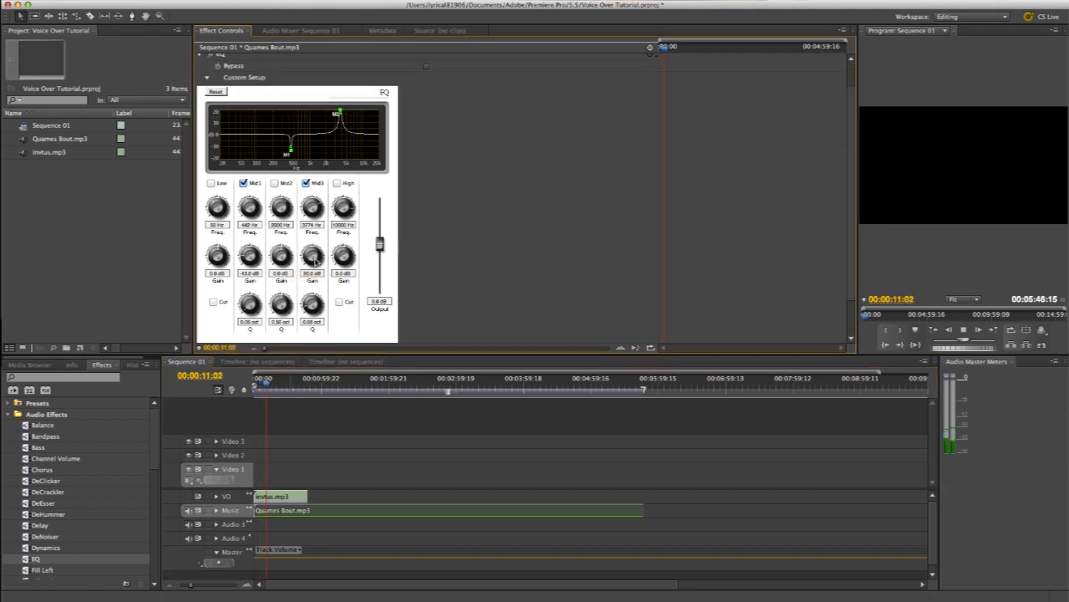
{"action": "left_click_drag", "start_coordinate": [314, 256], "coordinate": [355, 393]}
{"action": "left_click_drag", "start_coordinate": [252, 259], "coordinate": [311, 254]}
{"action": "left_click_drag", "start_coordinate": [381, 243], "coordinate": [380, 229]}
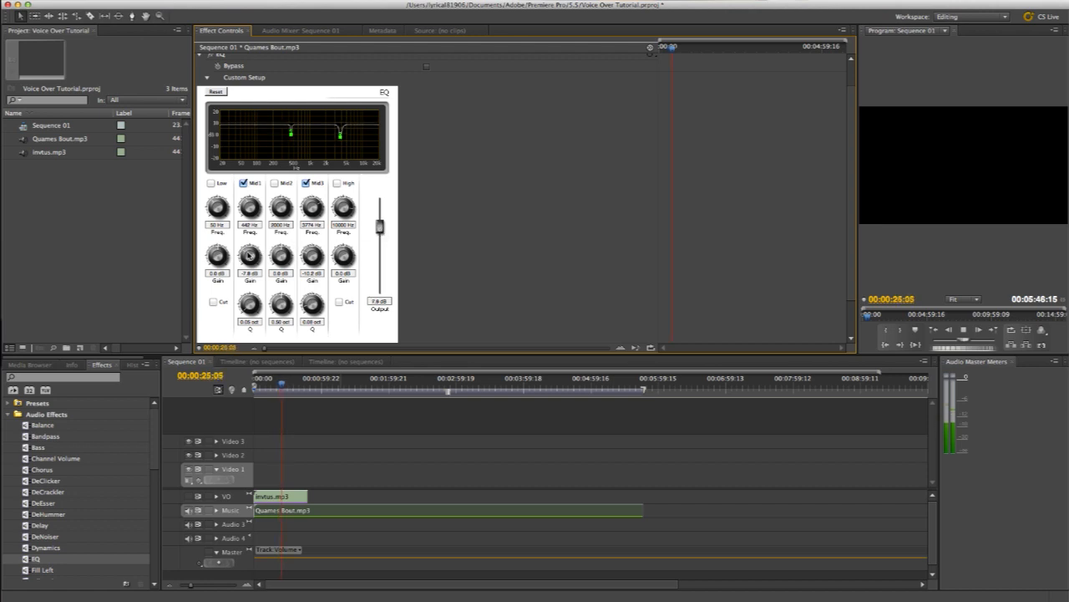
{"action": "left_click_drag", "start_coordinate": [311, 257], "coordinate": [313, 254]}
{"action": "key", "text": "space"}
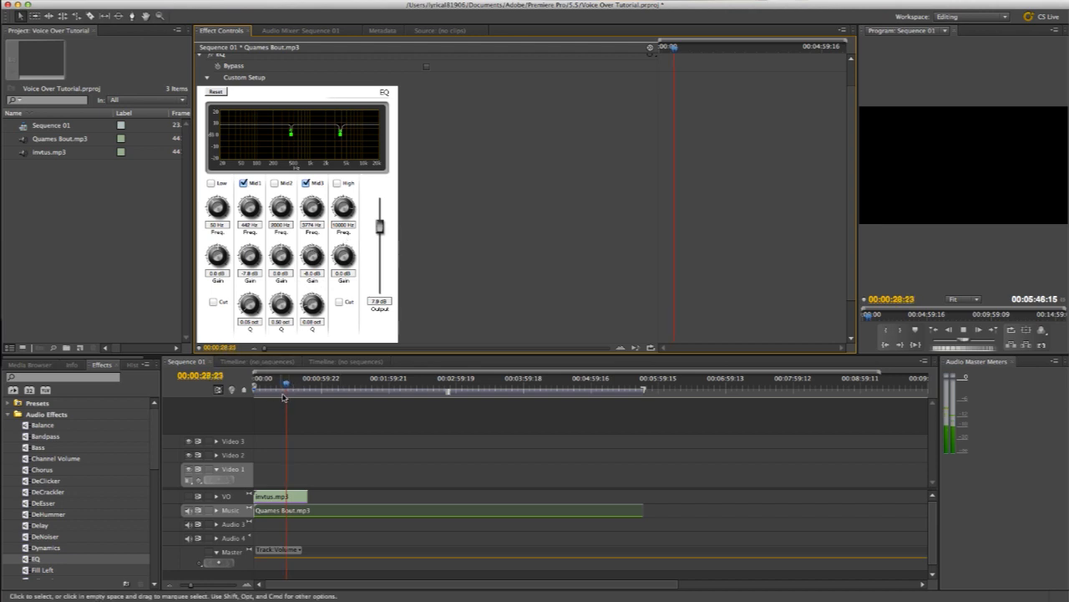
Unmute the VO track and, while playing the mix from the start, raise the music EQ output to about 14 dB and fine-tune the Mid1 and Mid3 gains.
{"action": "left_click_drag", "start_coordinate": [290, 386], "coordinate": [255, 386]}
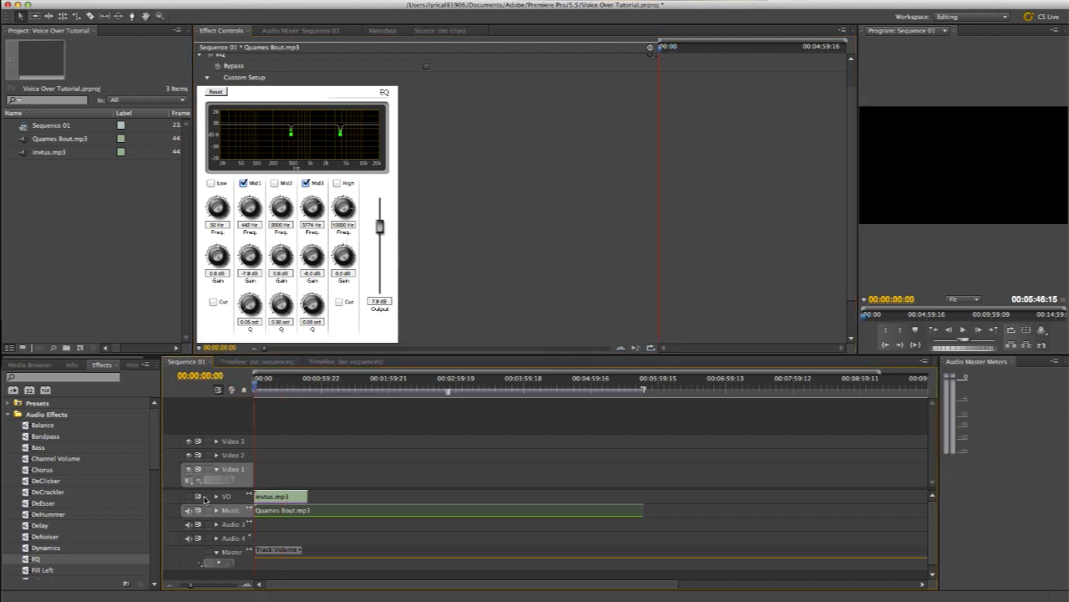
{"action": "key", "text": "space"}
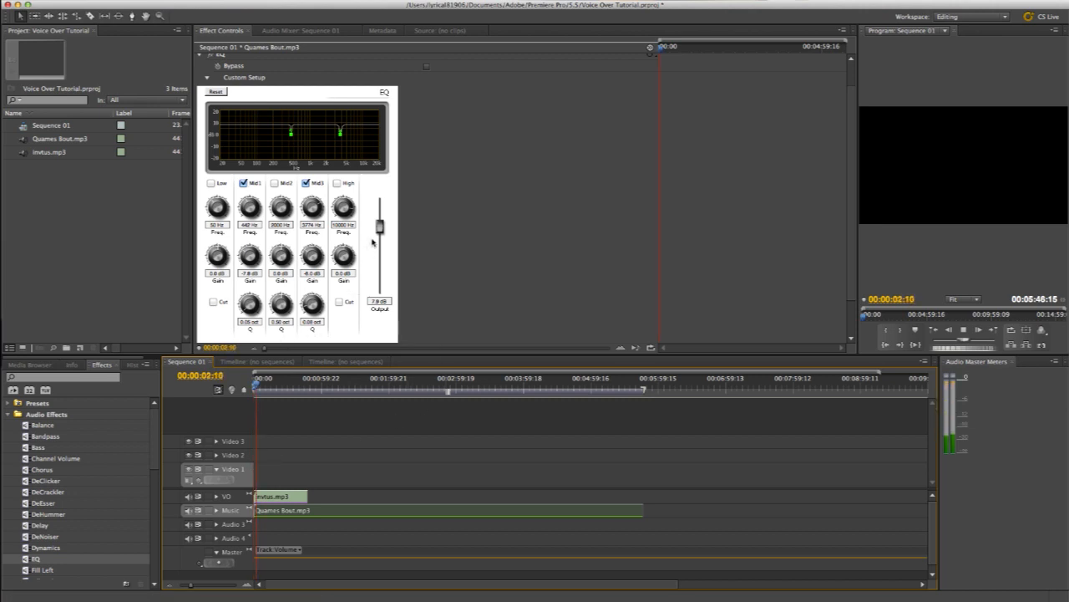
{"action": "left_click_drag", "start_coordinate": [380, 233], "coordinate": [380, 213]}
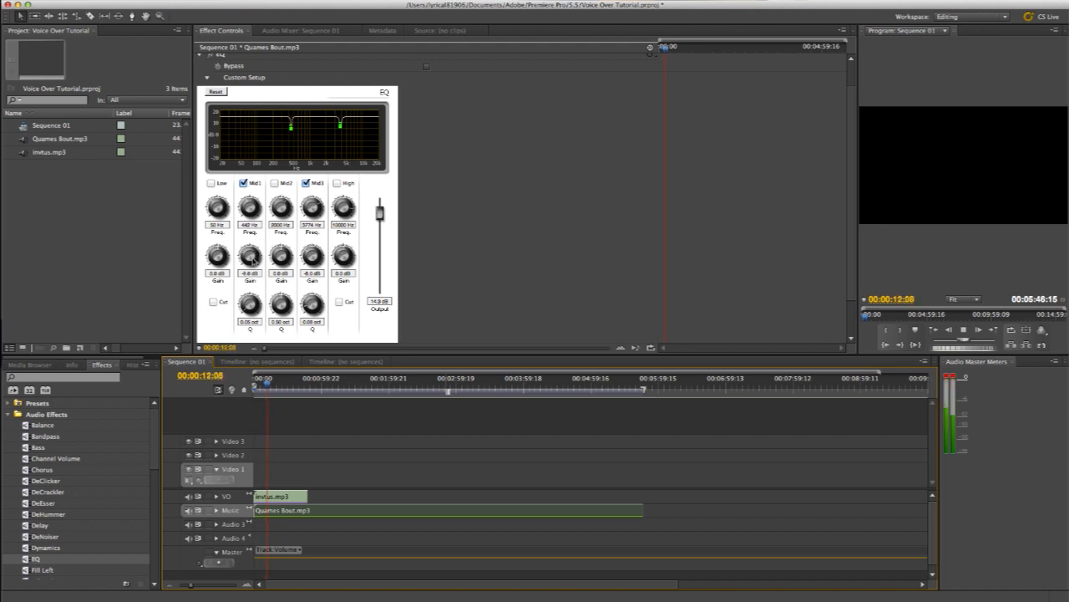
{"action": "left_click_drag", "start_coordinate": [314, 255], "coordinate": [315, 256]}
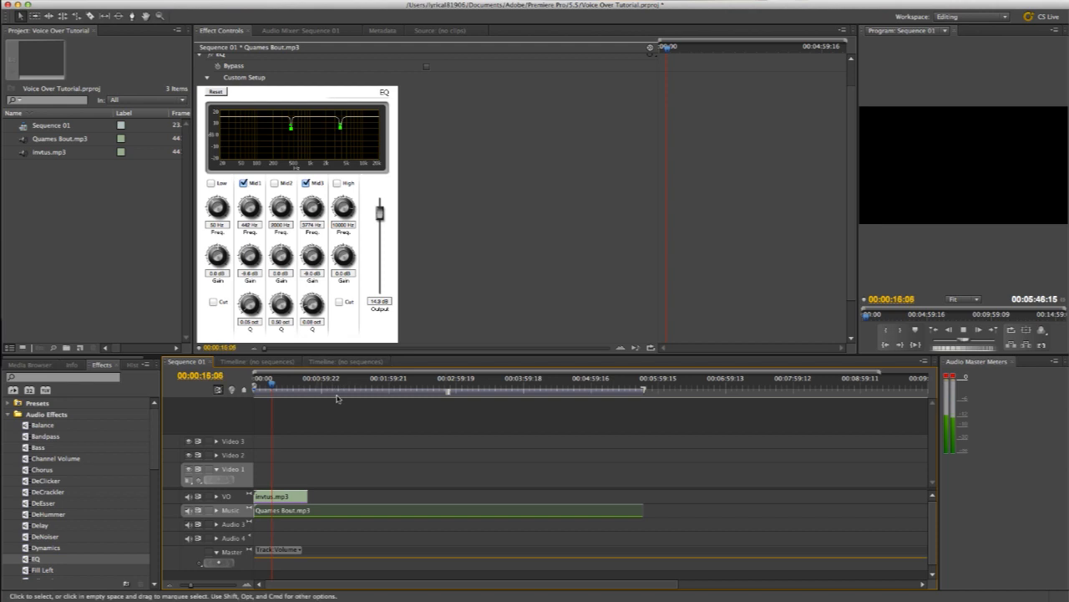
Add a Dynamics effect to the Master track in the Audio Mixer.
{"action": "left_click", "coordinate": [319, 31]}
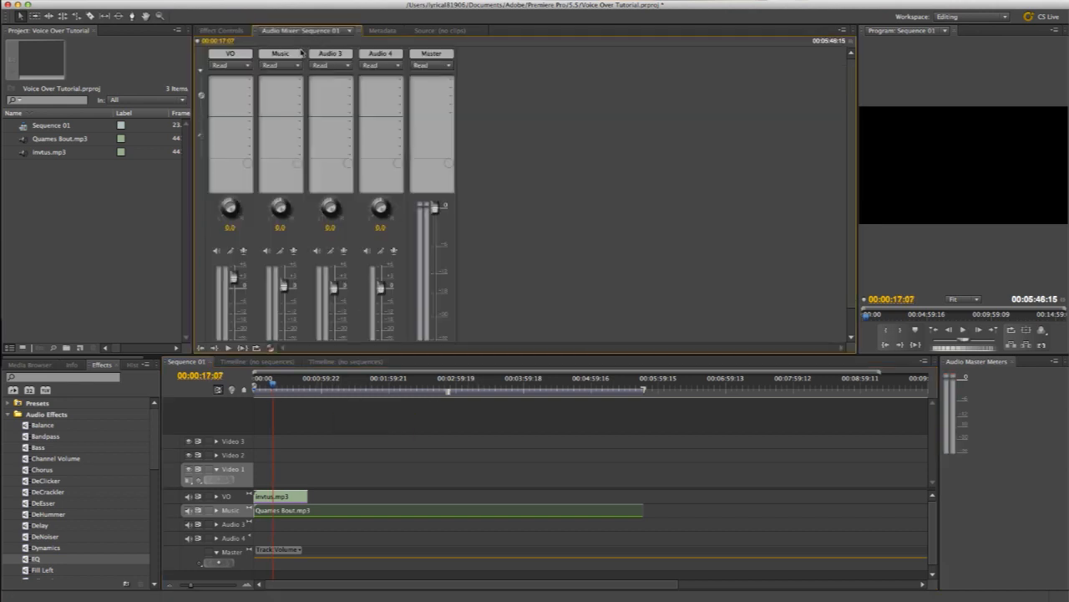
{"action": "left_click", "coordinate": [450, 79]}
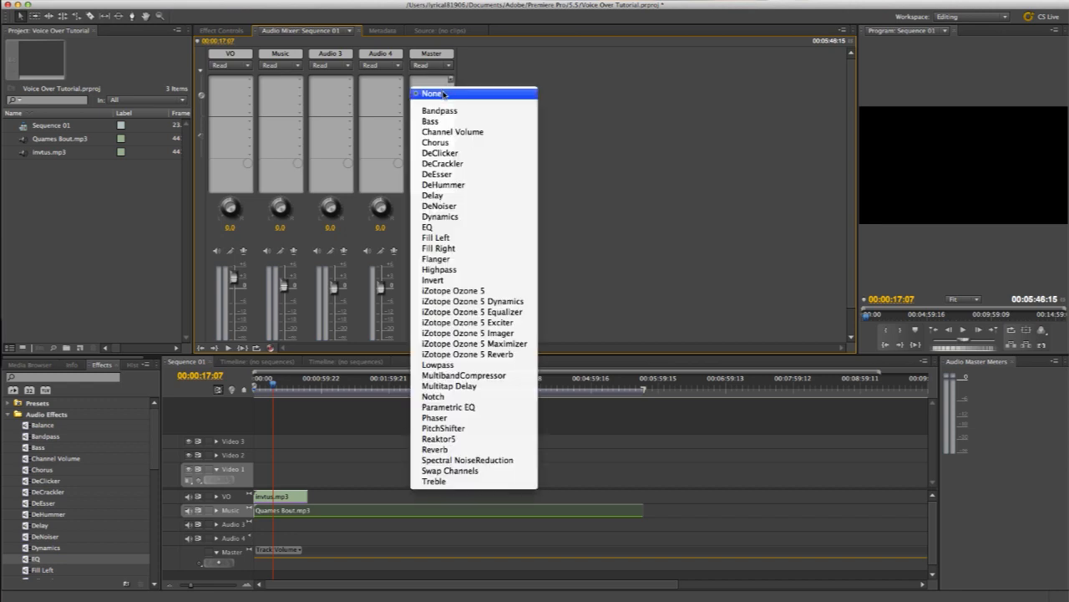
{"action": "left_click", "coordinate": [449, 219]}
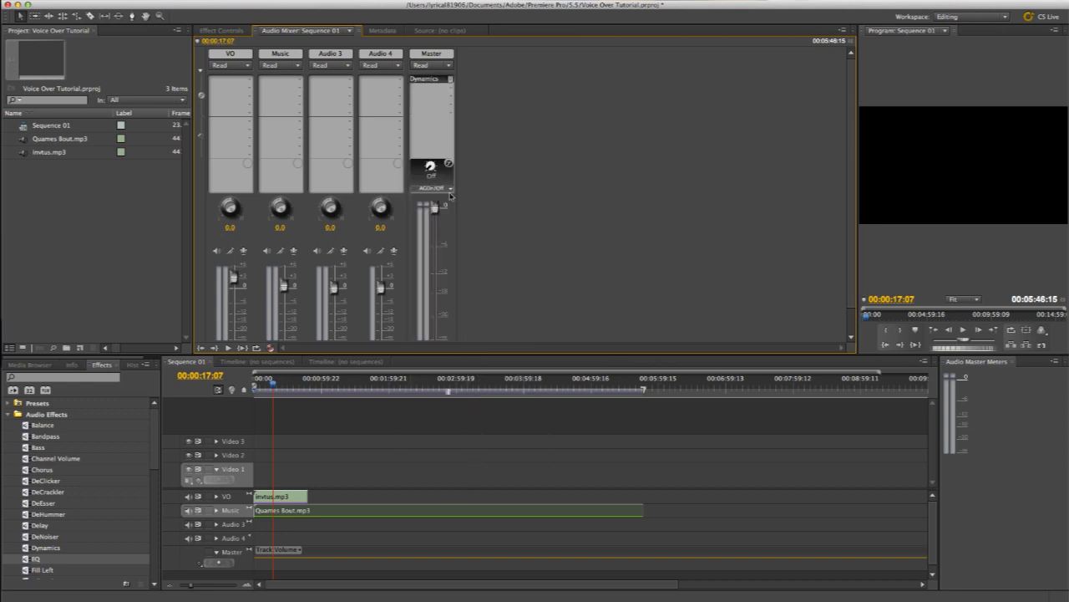
Open the Master track's Dynamics editor, place it beside the mixer channels and switch the AutoGate on.
{"action": "double_click", "coordinate": [439, 80]}
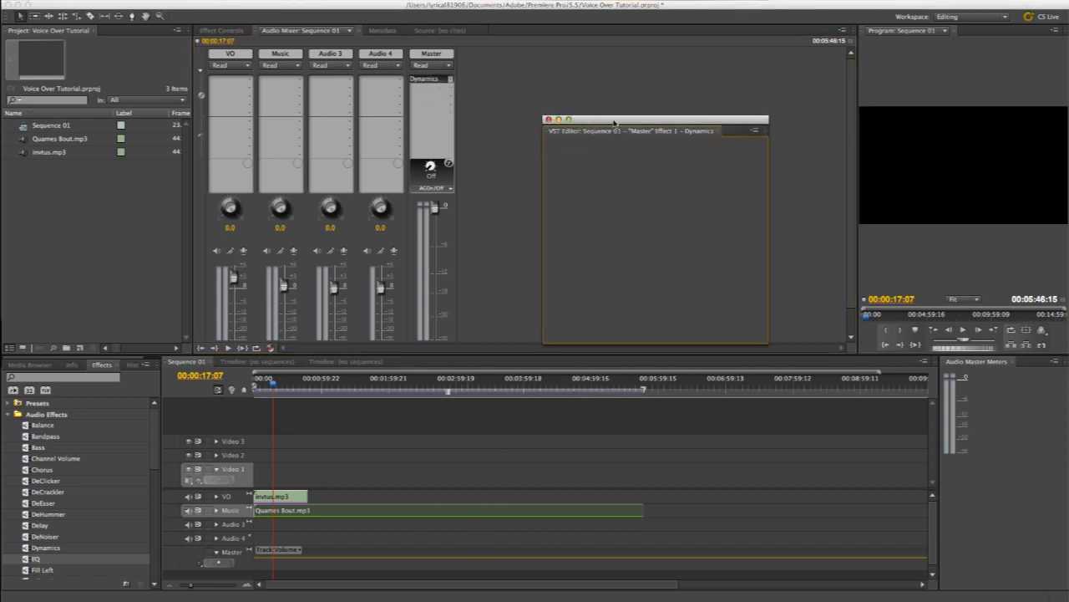
{"action": "left_click_drag", "start_coordinate": [615, 122], "coordinate": [554, 81]}
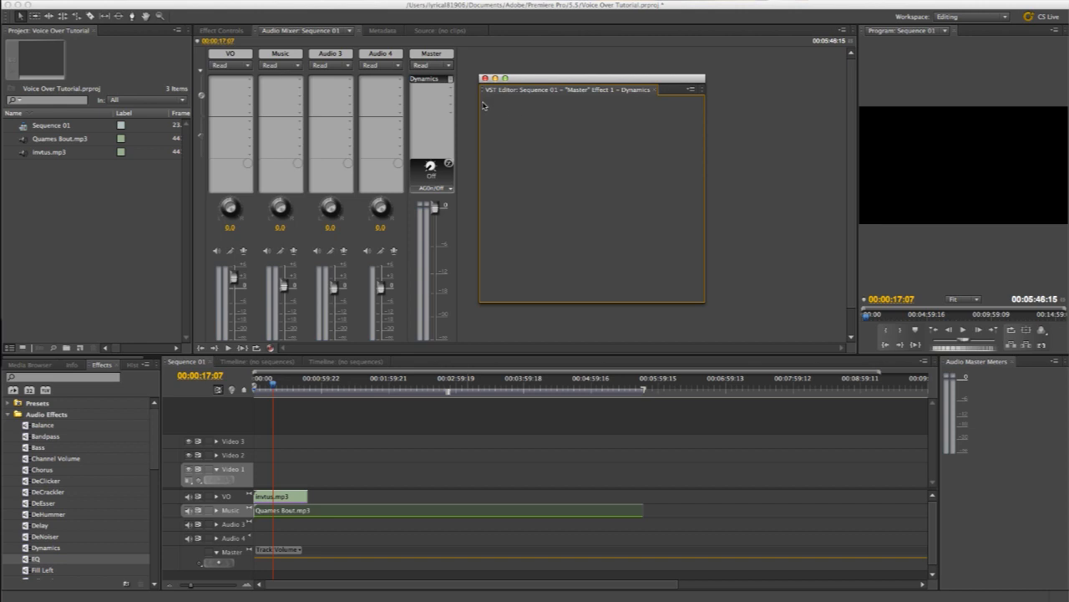
{"action": "left_click", "coordinate": [430, 166]}
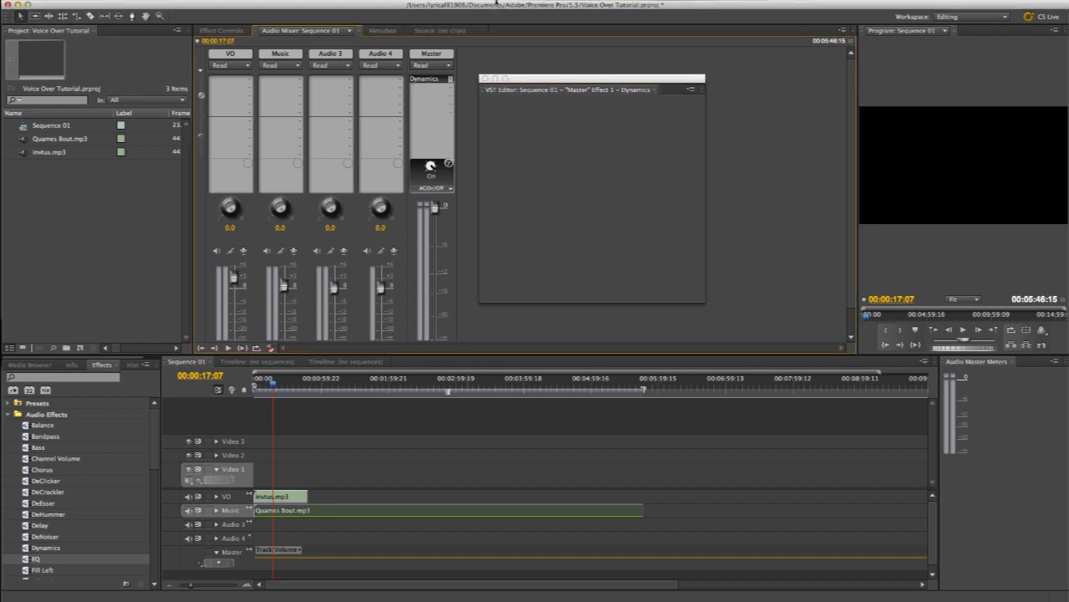
{"action": "left_click", "coordinate": [545, 86]}
{"action": "left_click", "coordinate": [552, 91]}
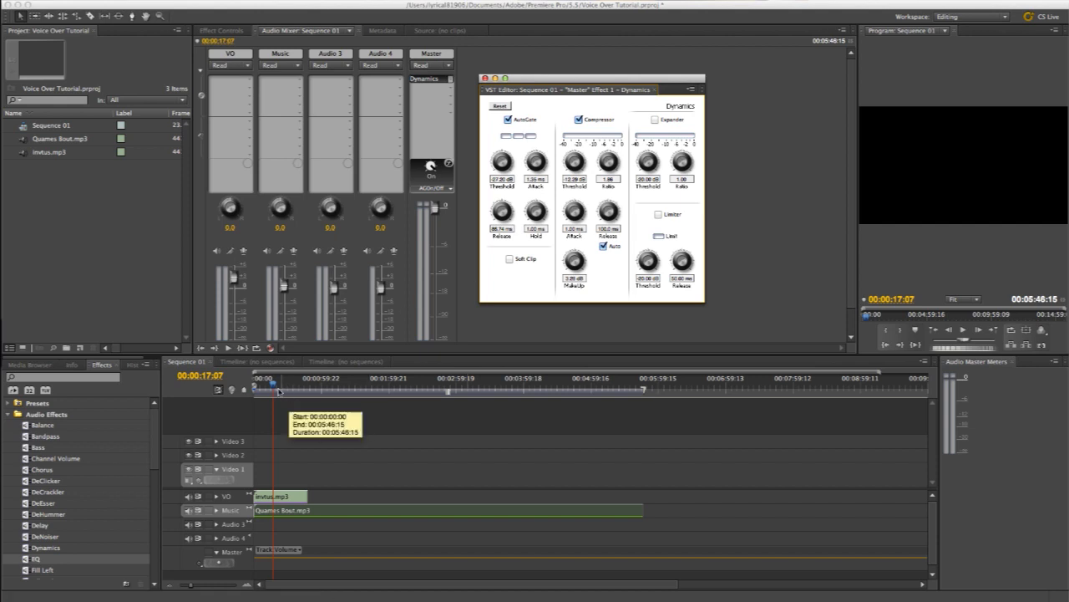
Play the mix from near the start to check the Dynamics compressor on the Master track.
{"action": "left_click_drag", "start_coordinate": [273, 383], "coordinate": [259, 385]}
{"action": "key", "text": "space"}
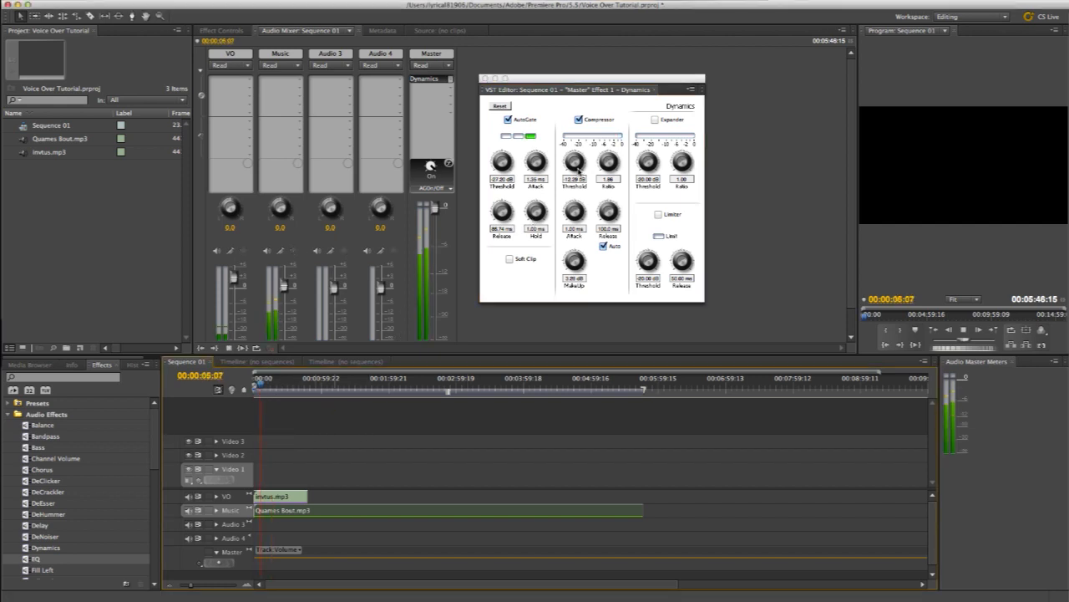
{"action": "left_click", "coordinate": [606, 151]}
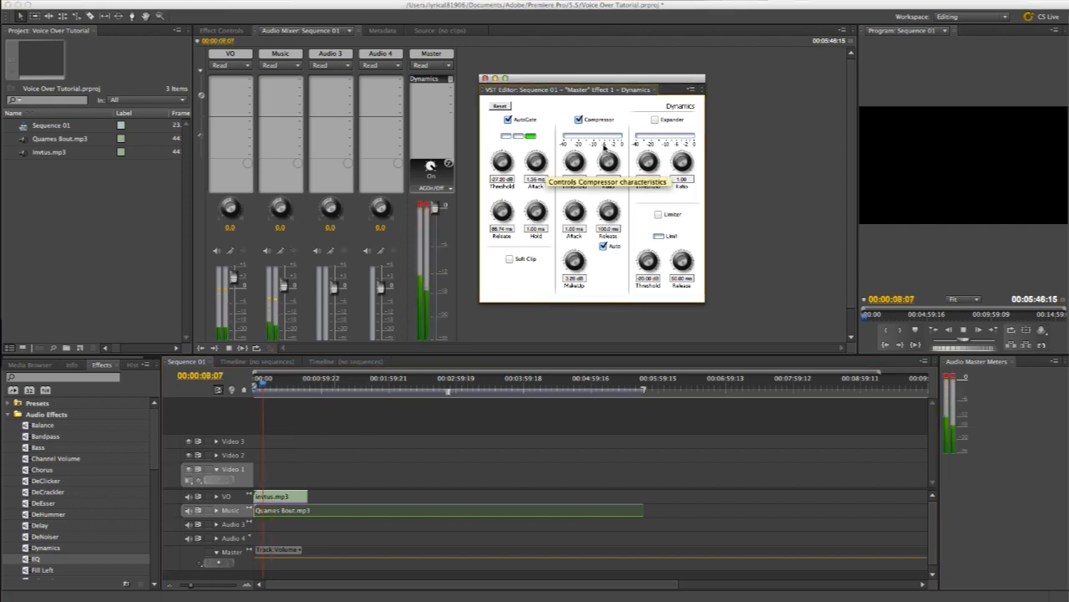